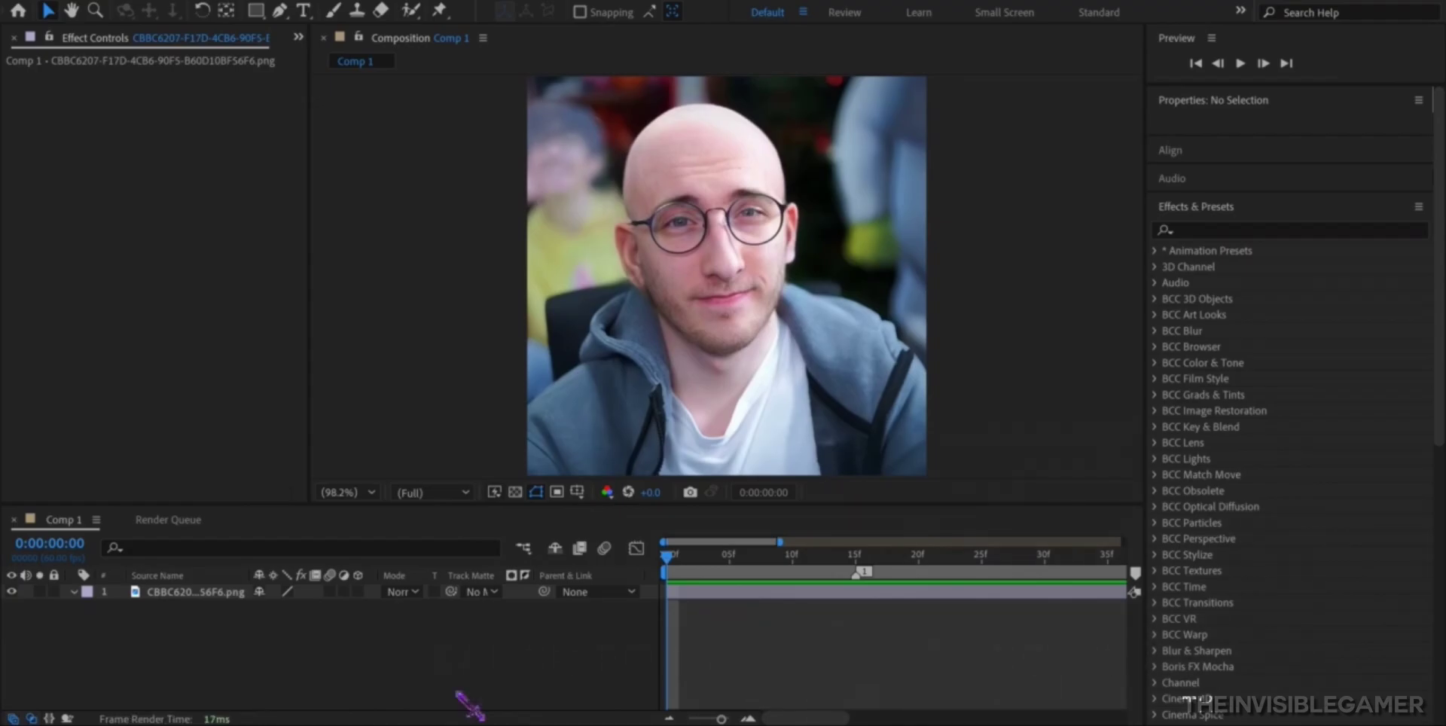
- Find Video Copilot's Twitch by searching 'twitch' and apply it to the portrait layer
{"action": "left_click", "coordinate": [1203, 227]}
{"action": "type", "text": "twitch"}
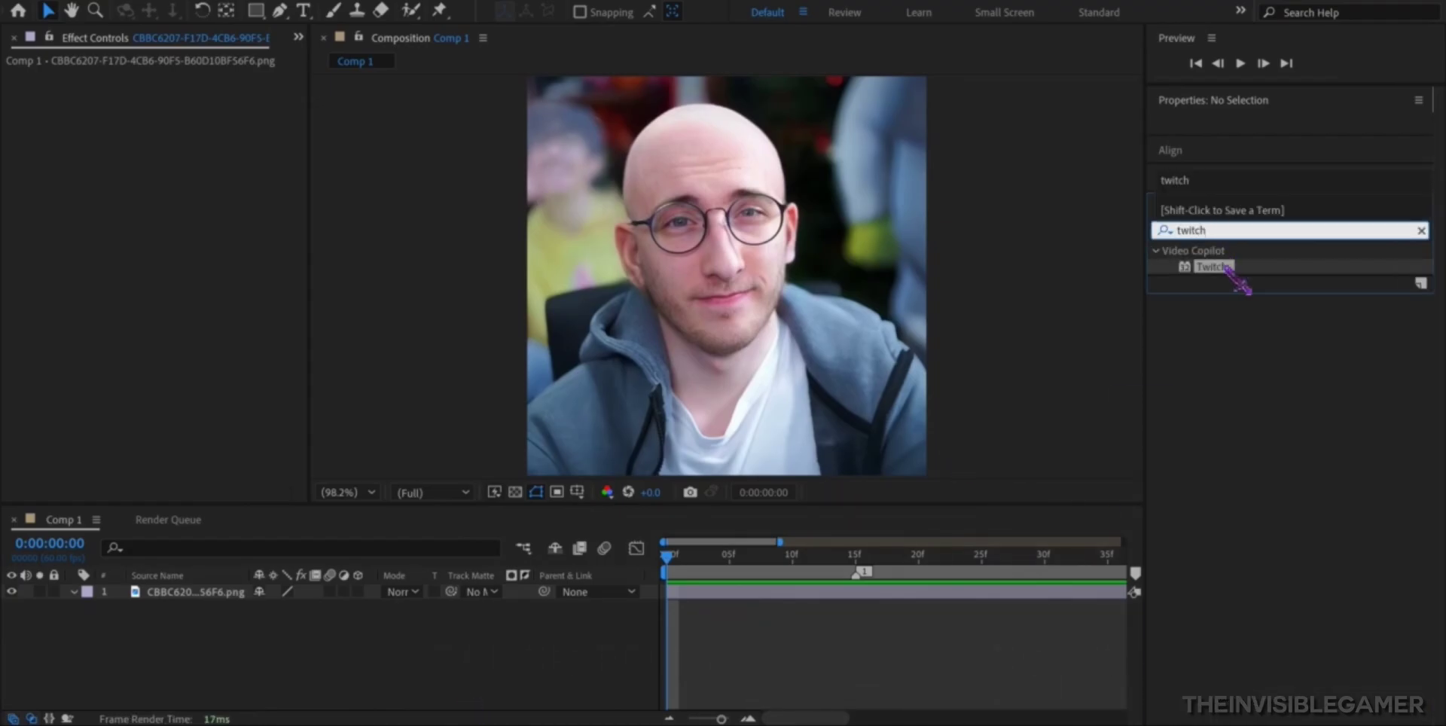
{"action": "left_click_drag", "start_coordinate": [1225, 266], "coordinate": [886, 595]}
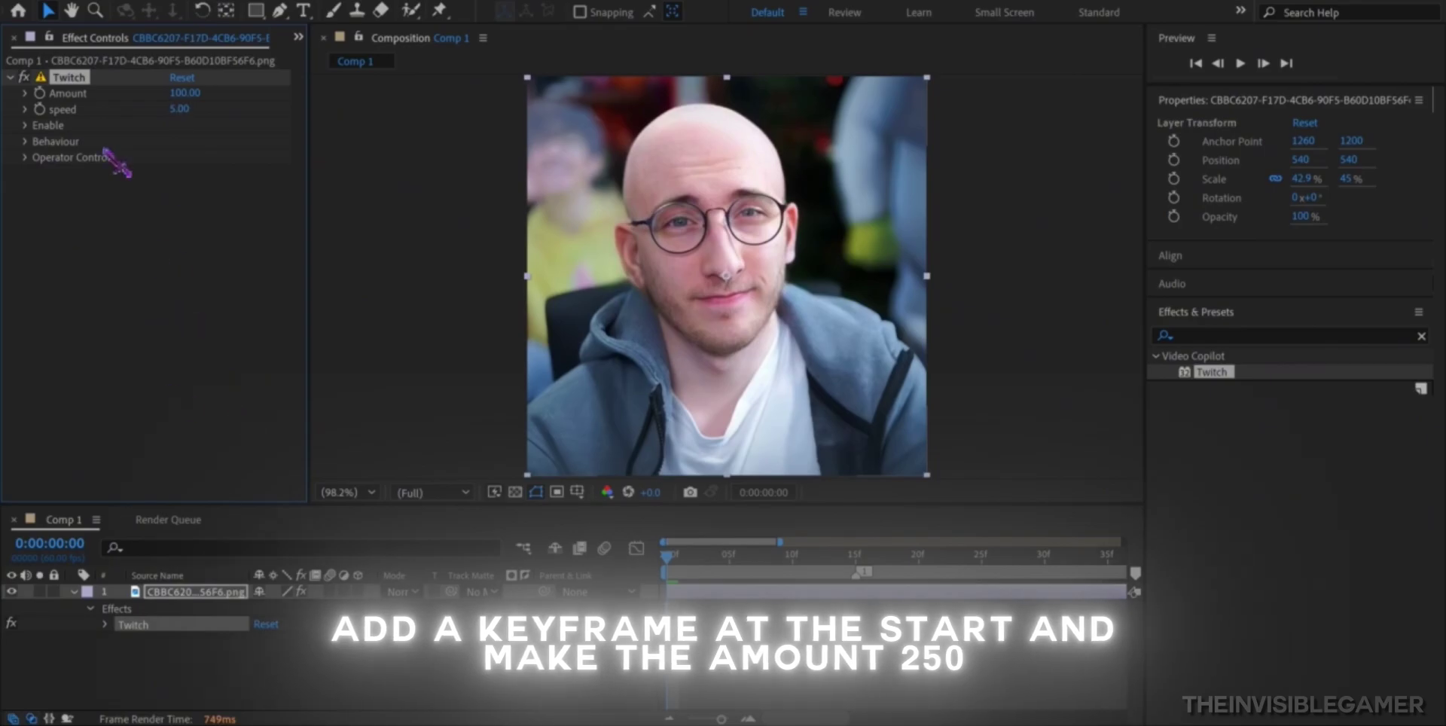
- Keyframe Twitch Amount from 250 at 0f to 0 at frame 15, and set speed to 85
{"action": "left_click", "coordinate": [40, 93]}
{"action": "left_click", "coordinate": [184, 93]}
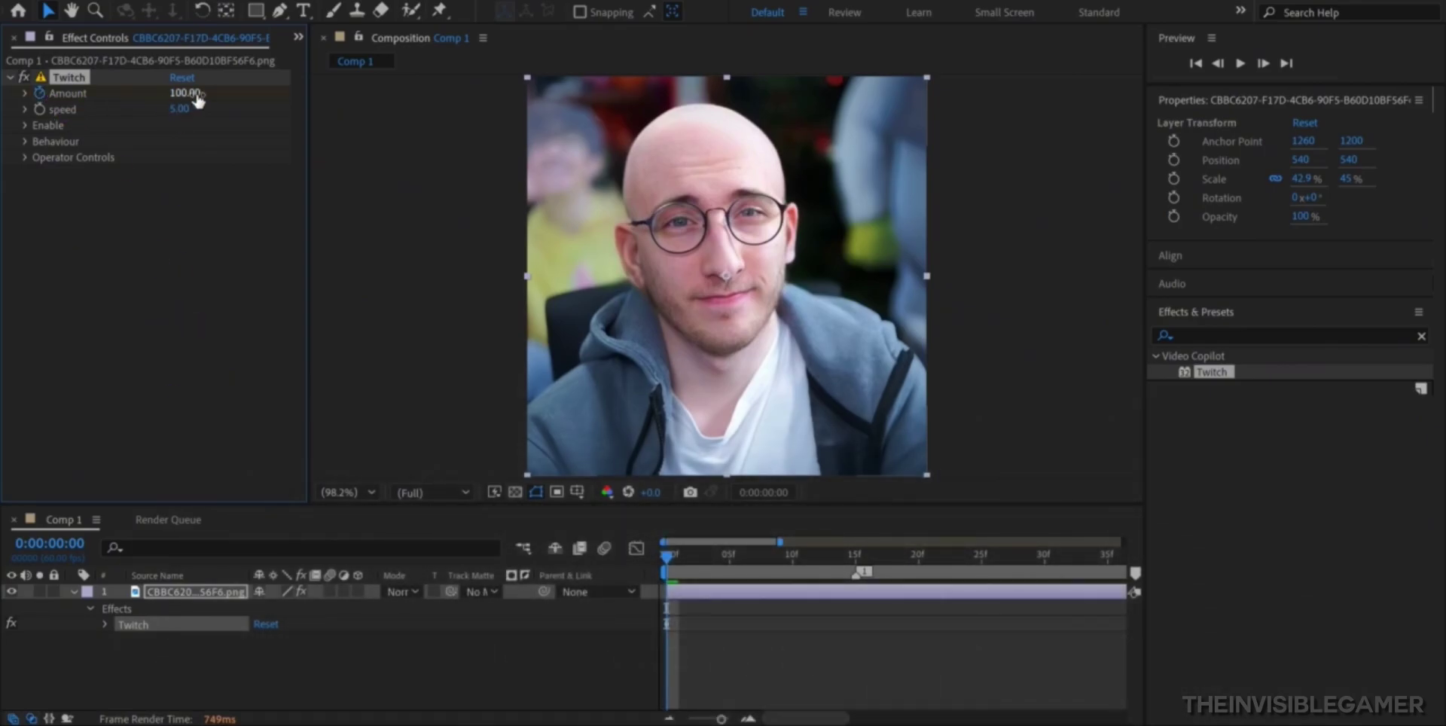
{"action": "type", "text": "250"}
{"action": "key", "text": "Return"}
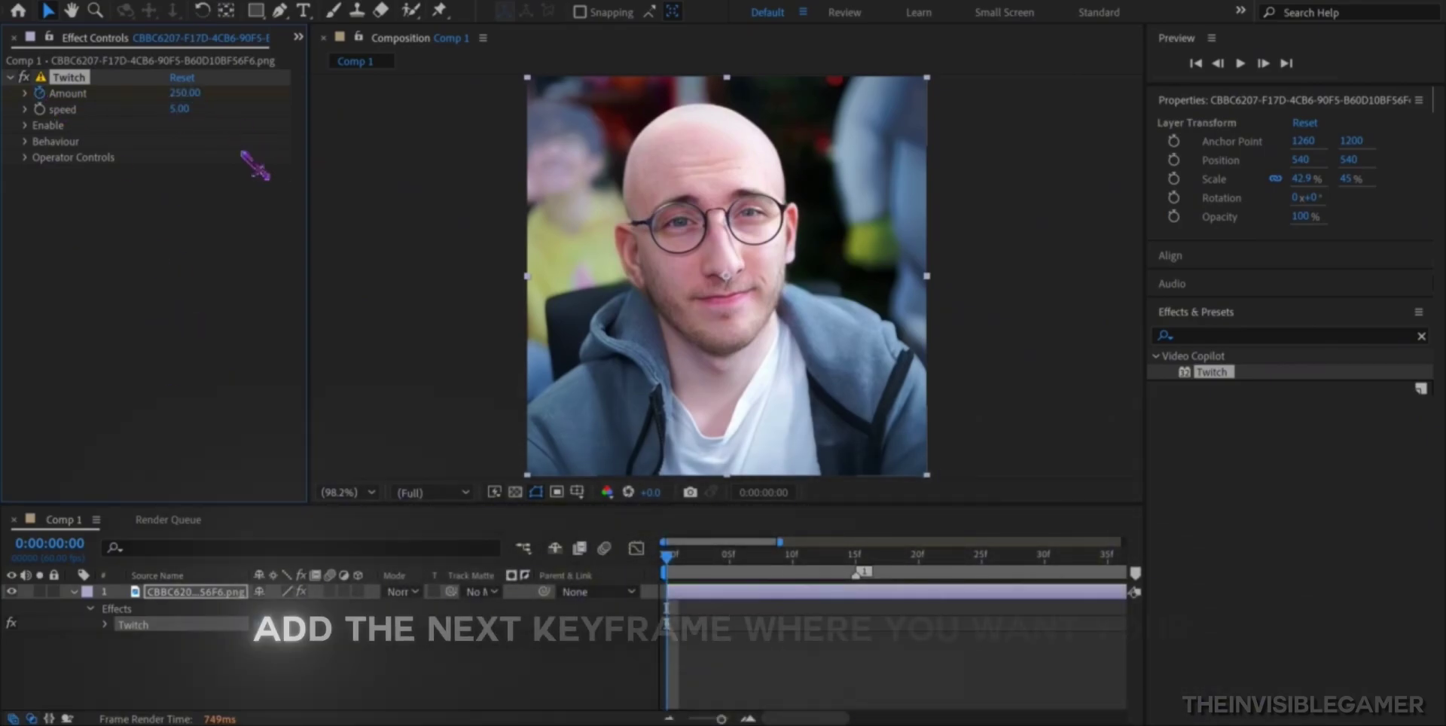
{"action": "left_click", "coordinate": [692, 555]}
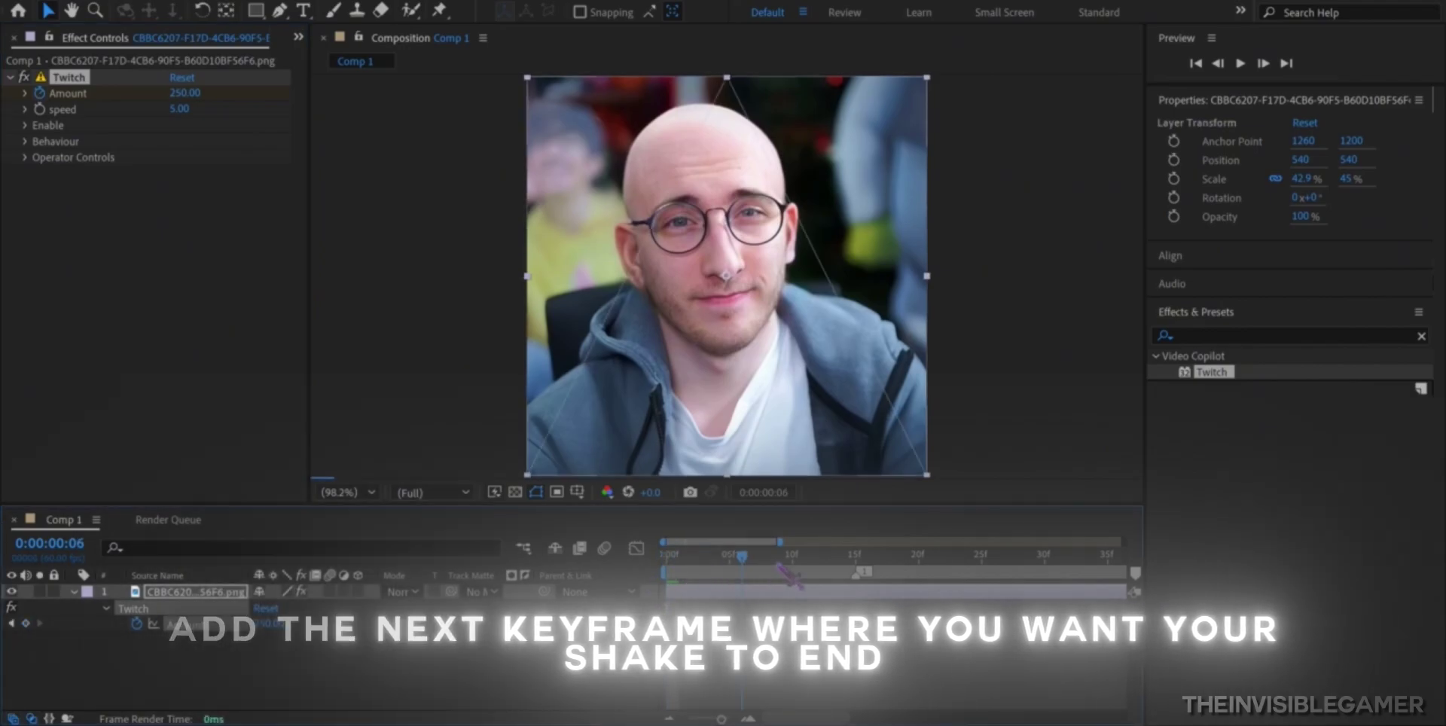
{"action": "left_click_drag", "start_coordinate": [697, 561], "coordinate": [850, 557]}
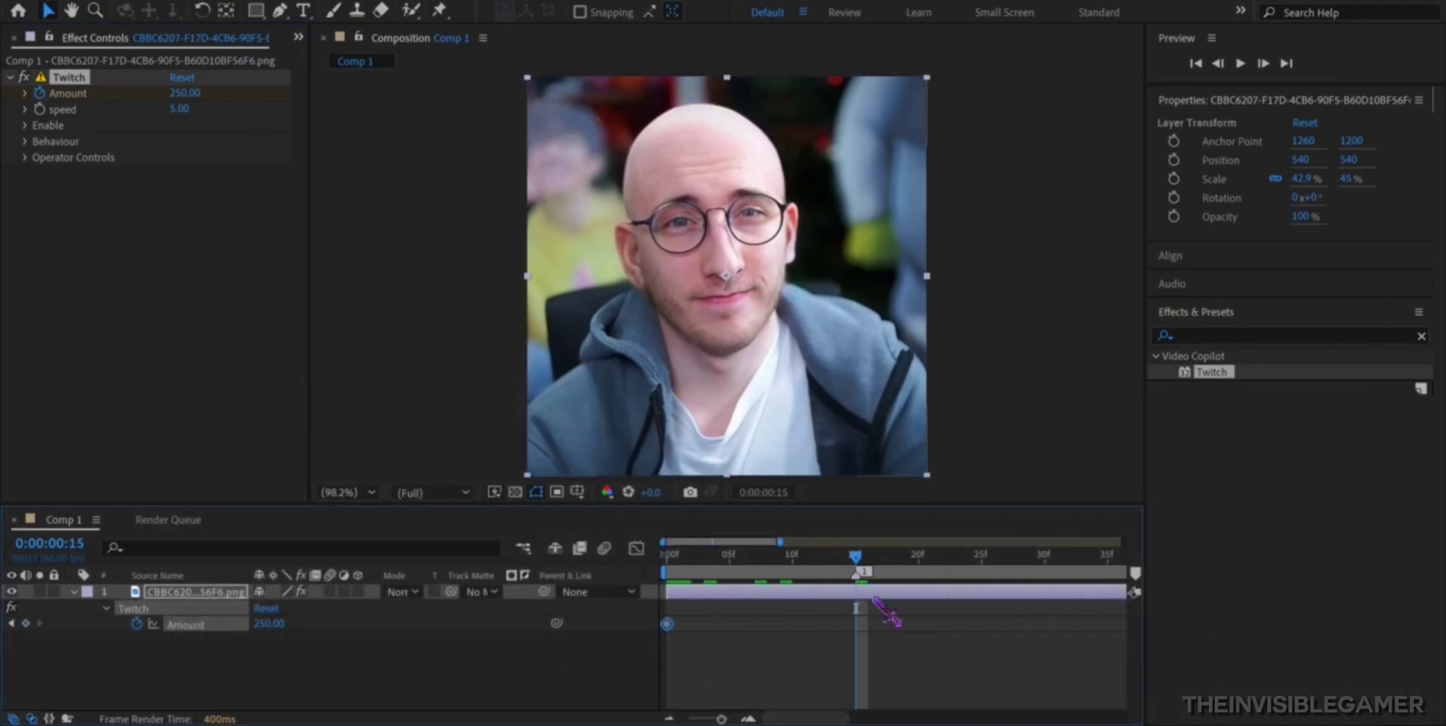
{"action": "left_click", "coordinate": [185, 94]}
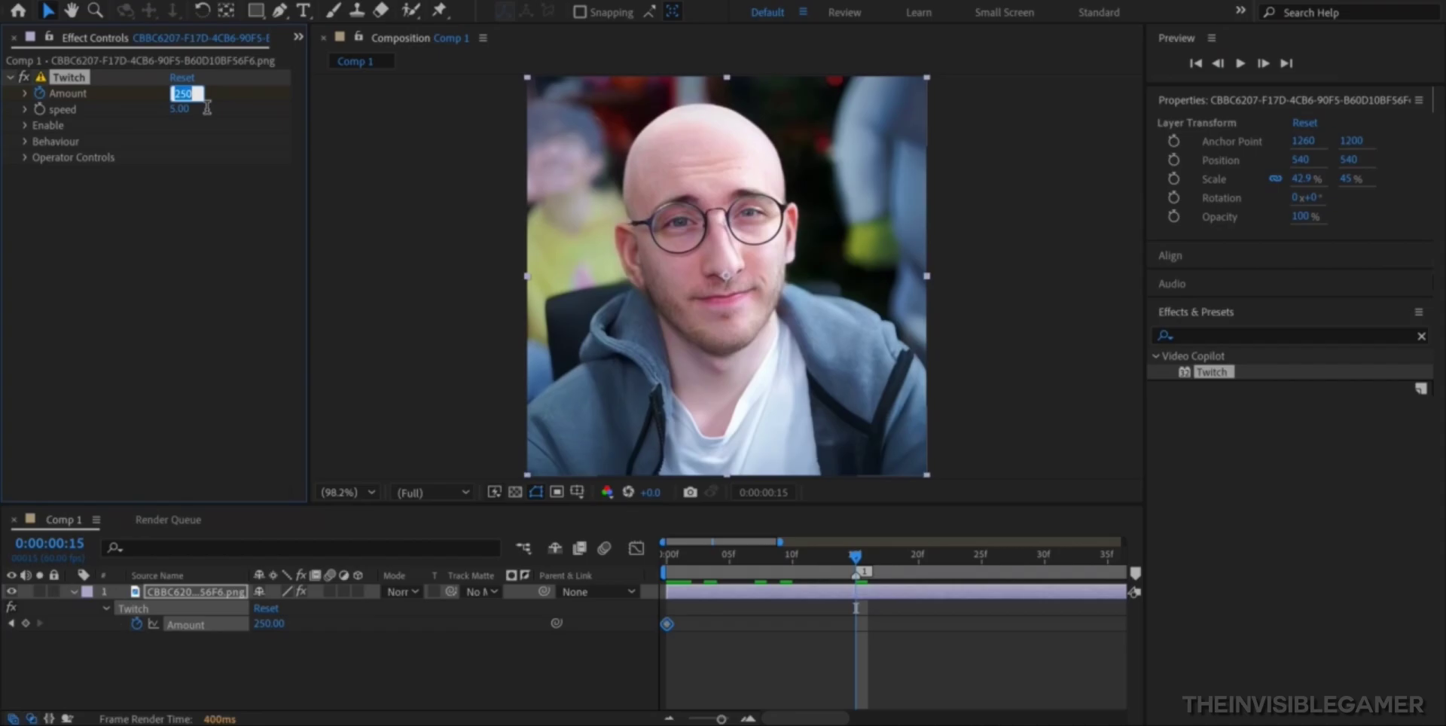
{"action": "type", "text": "0"}
{"action": "left_click_drag", "start_coordinate": [855, 556], "coordinate": [613, 591]}
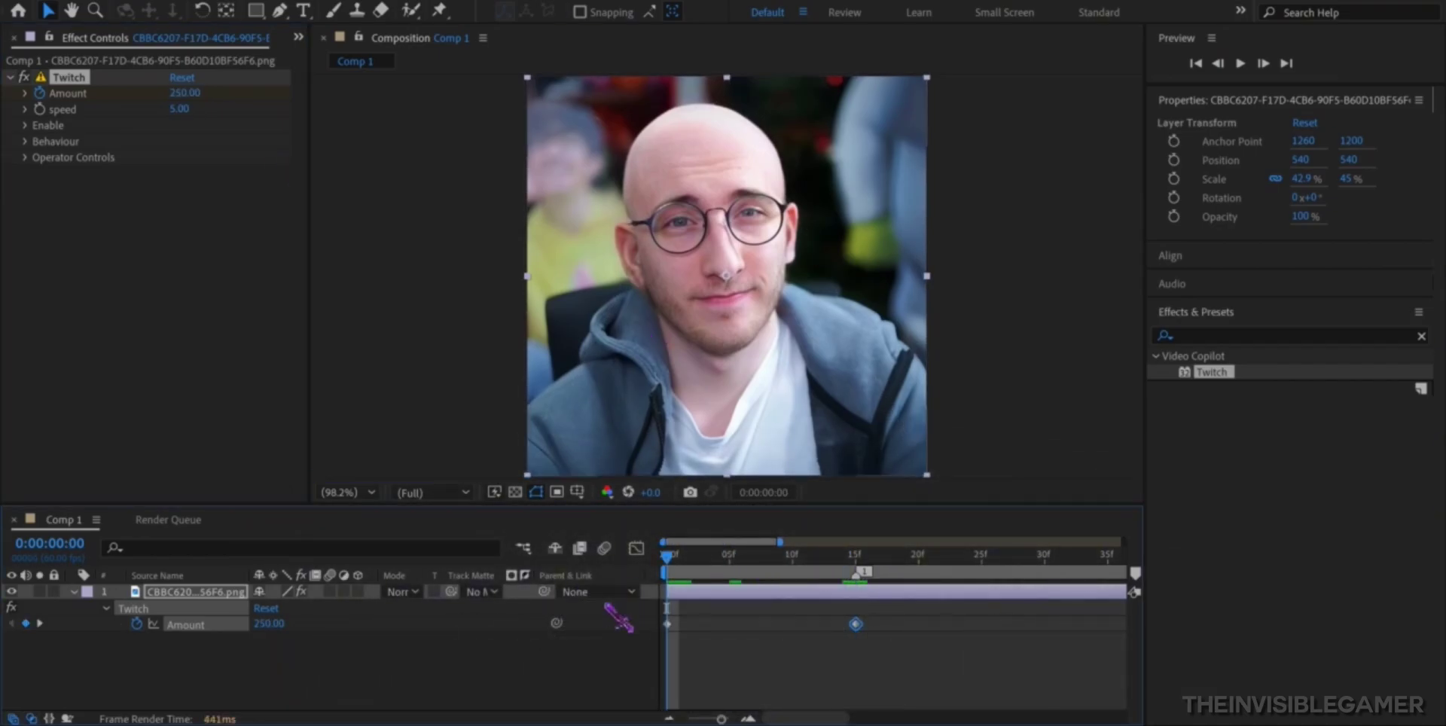
{"action": "left_click", "coordinate": [179, 110]}
{"action": "type", "text": "85"}
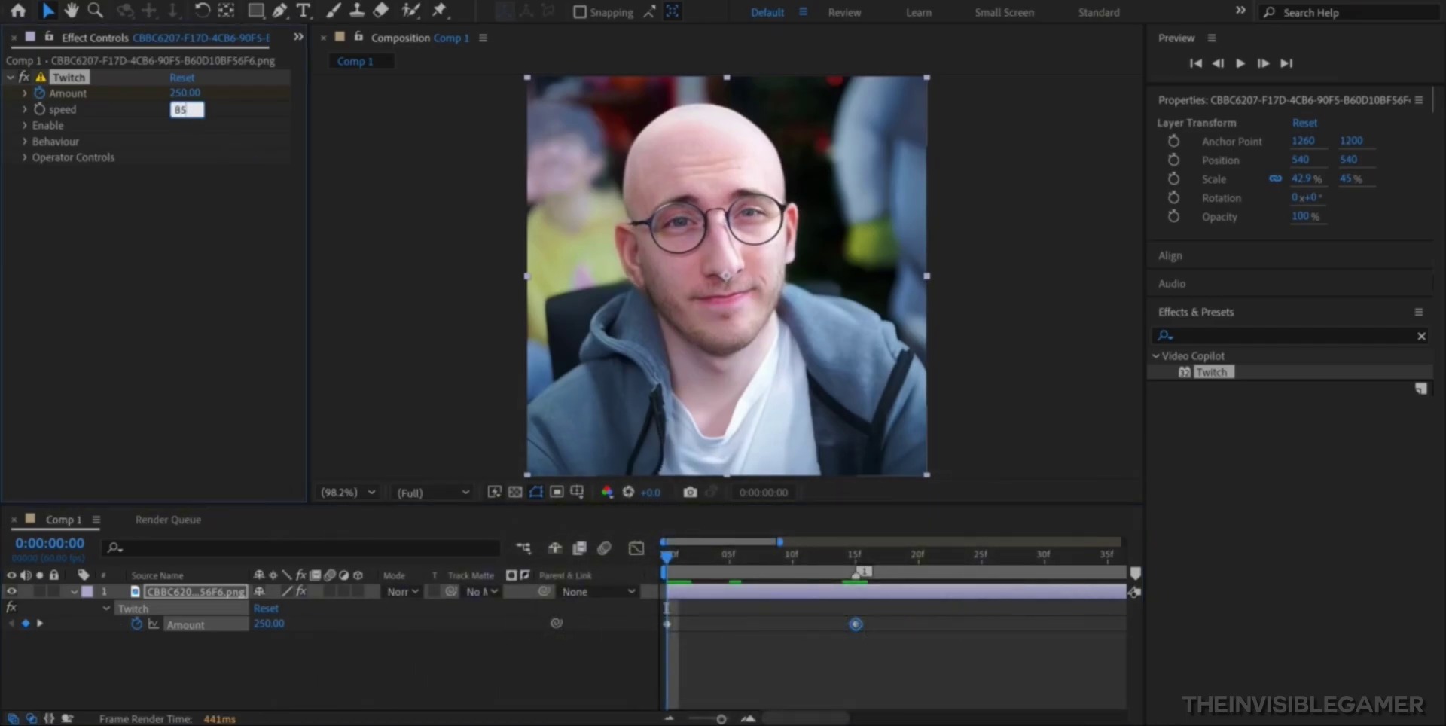
- Commit speed 85, enable Twitch Blur, Light and Slide, and reveal the Slide operator settings
{"action": "left_click", "coordinate": [240, 158]}
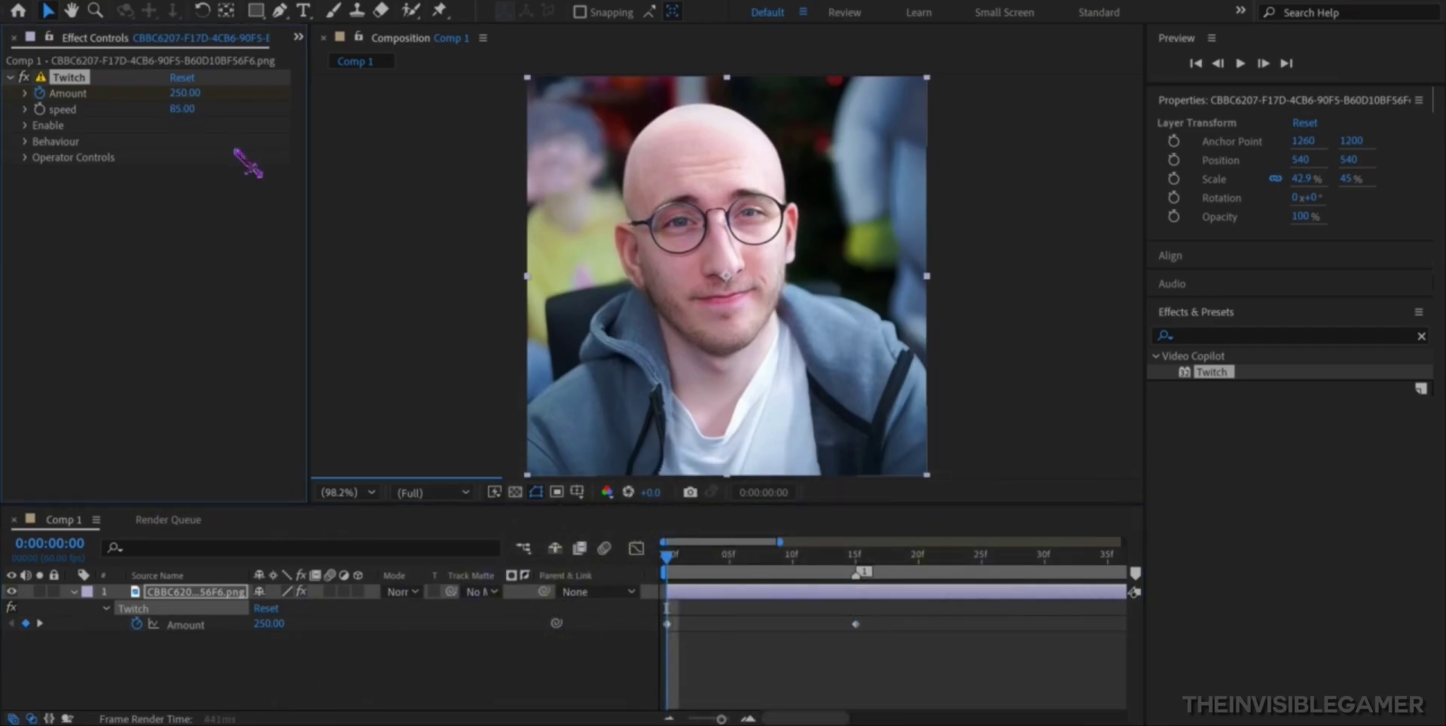
{"action": "left_click", "coordinate": [26, 125]}
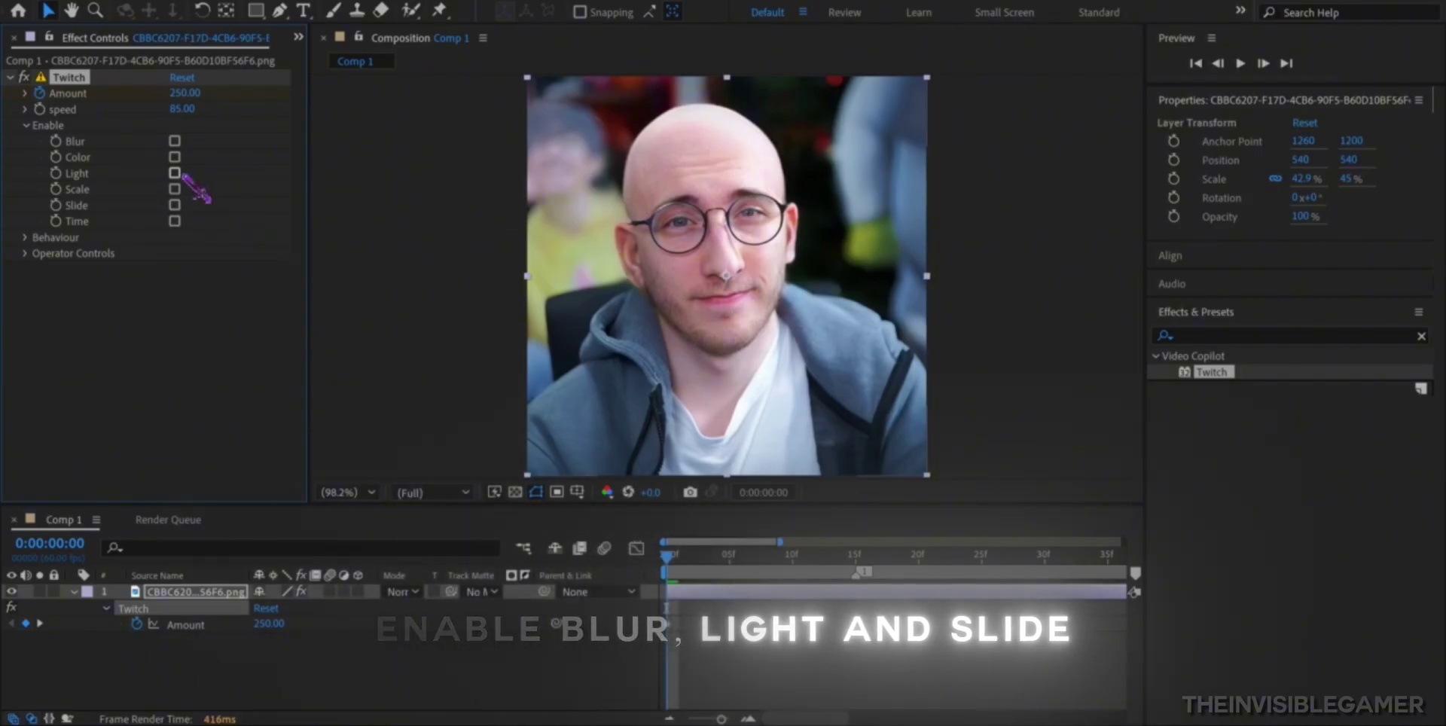
{"action": "left_click", "coordinate": [175, 141]}
{"action": "left_click", "coordinate": [174, 173]}
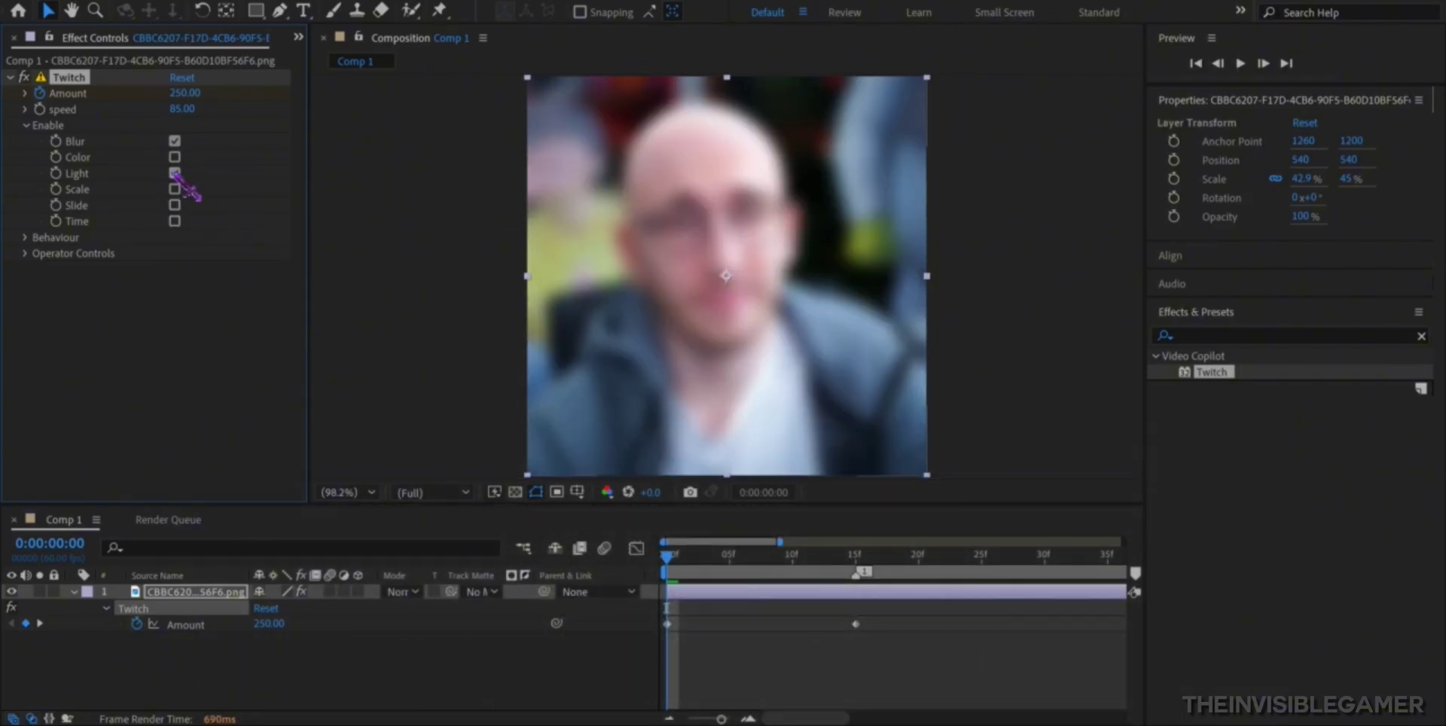
{"action": "left_click", "coordinate": [175, 205]}
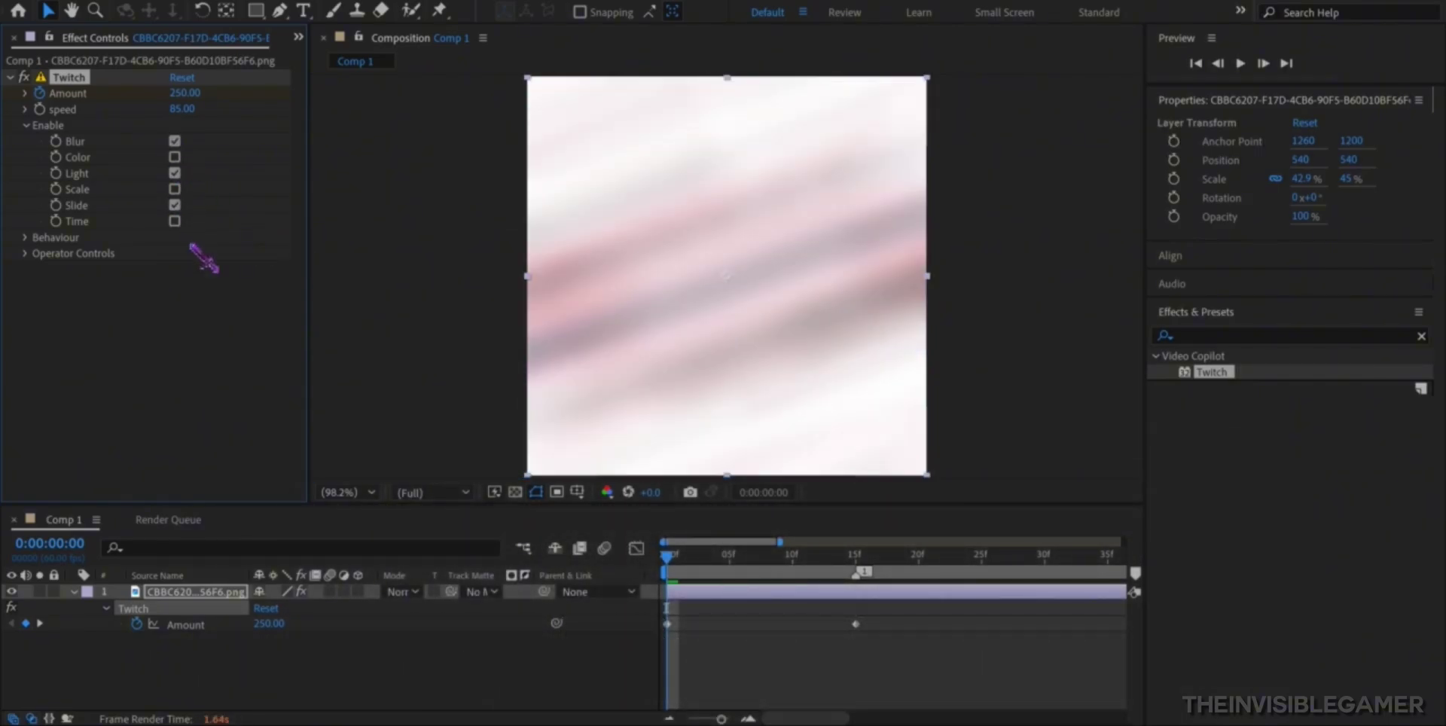
{"action": "left_click", "coordinate": [27, 125]}
{"action": "left_click", "coordinate": [27, 157]}
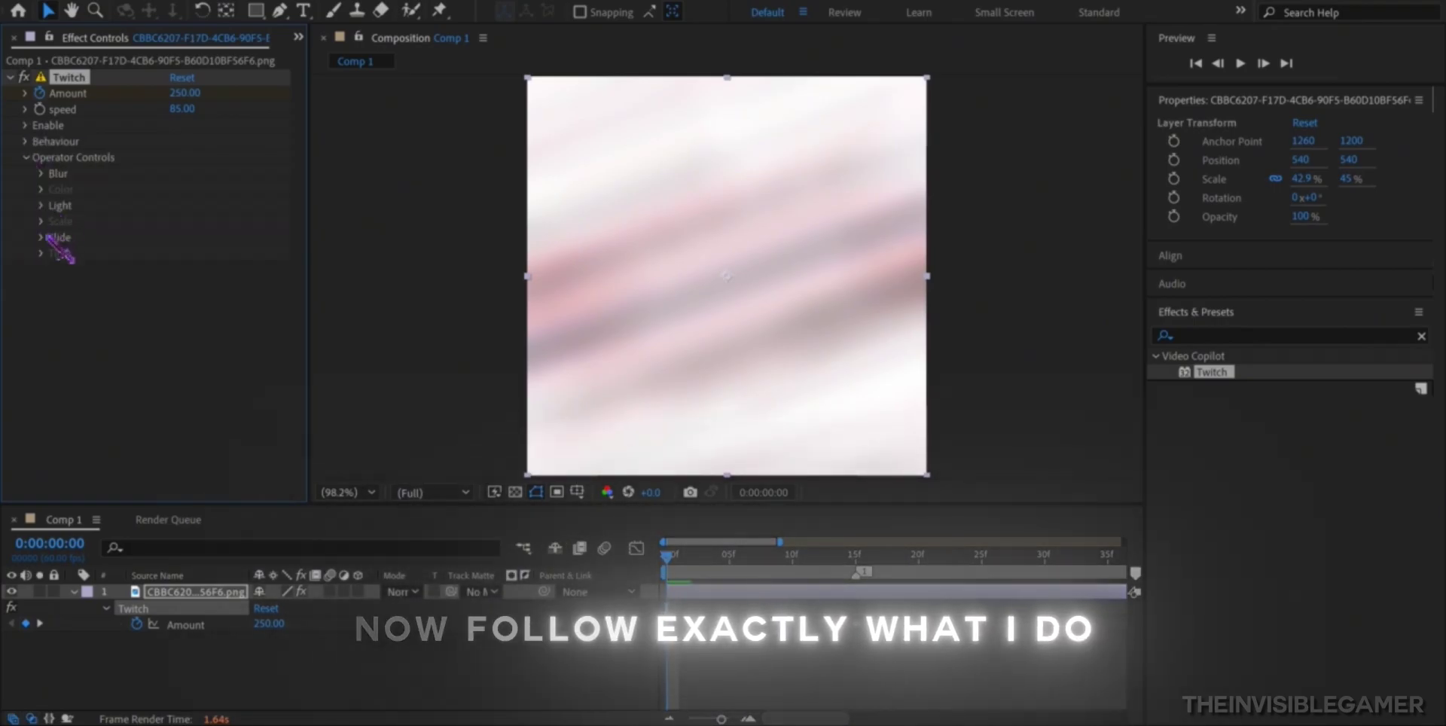
{"action": "left_click", "coordinate": [42, 236]}
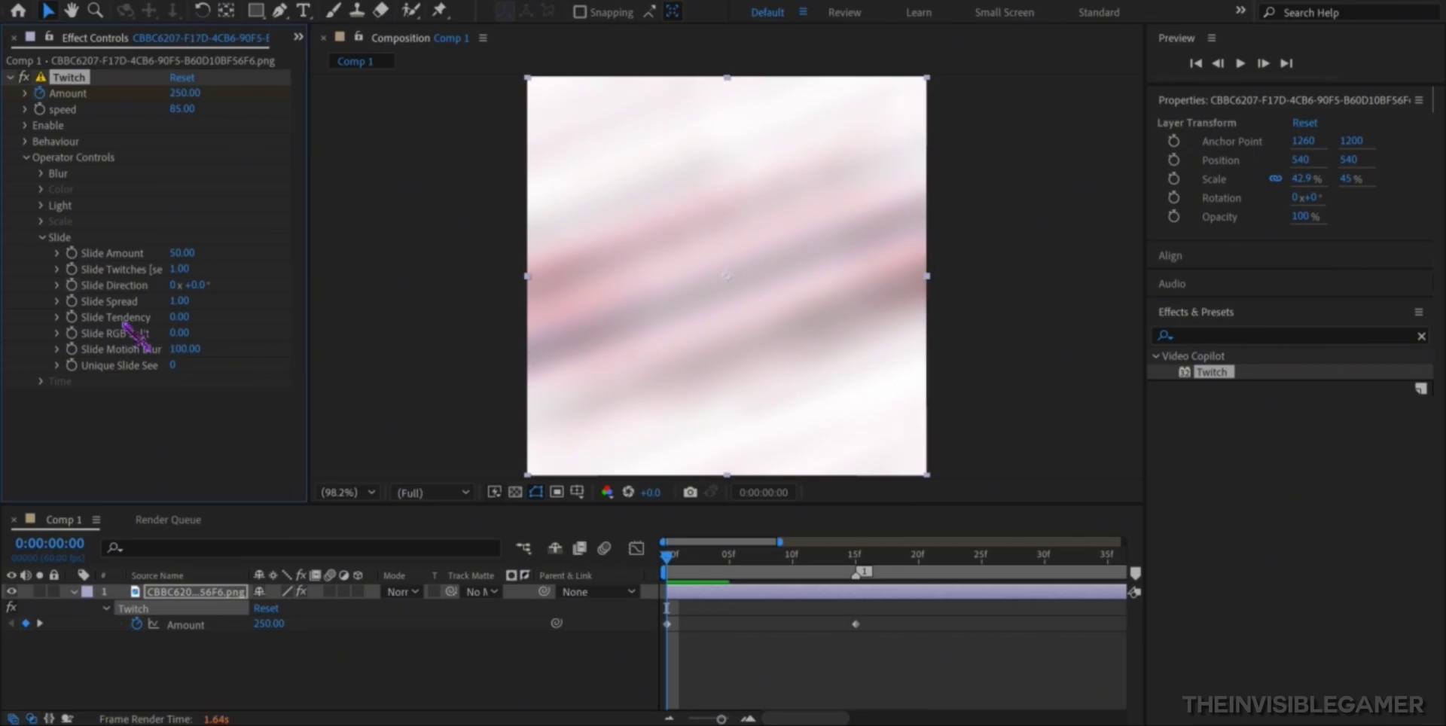
- Keyframe Slide Direction at 137° at the start, then step forward to frame 2
{"action": "left_click", "coordinate": [72, 285]}
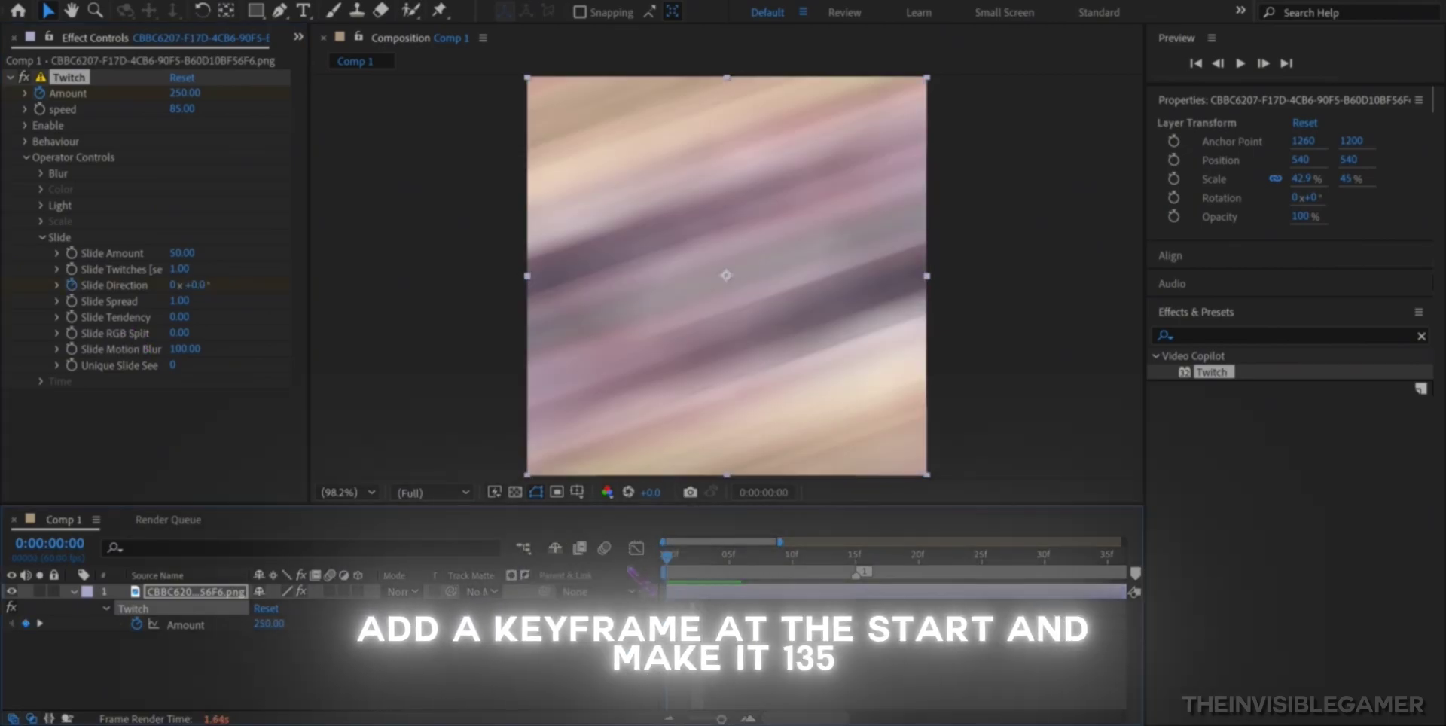
{"action": "left_click", "coordinate": [196, 284]}
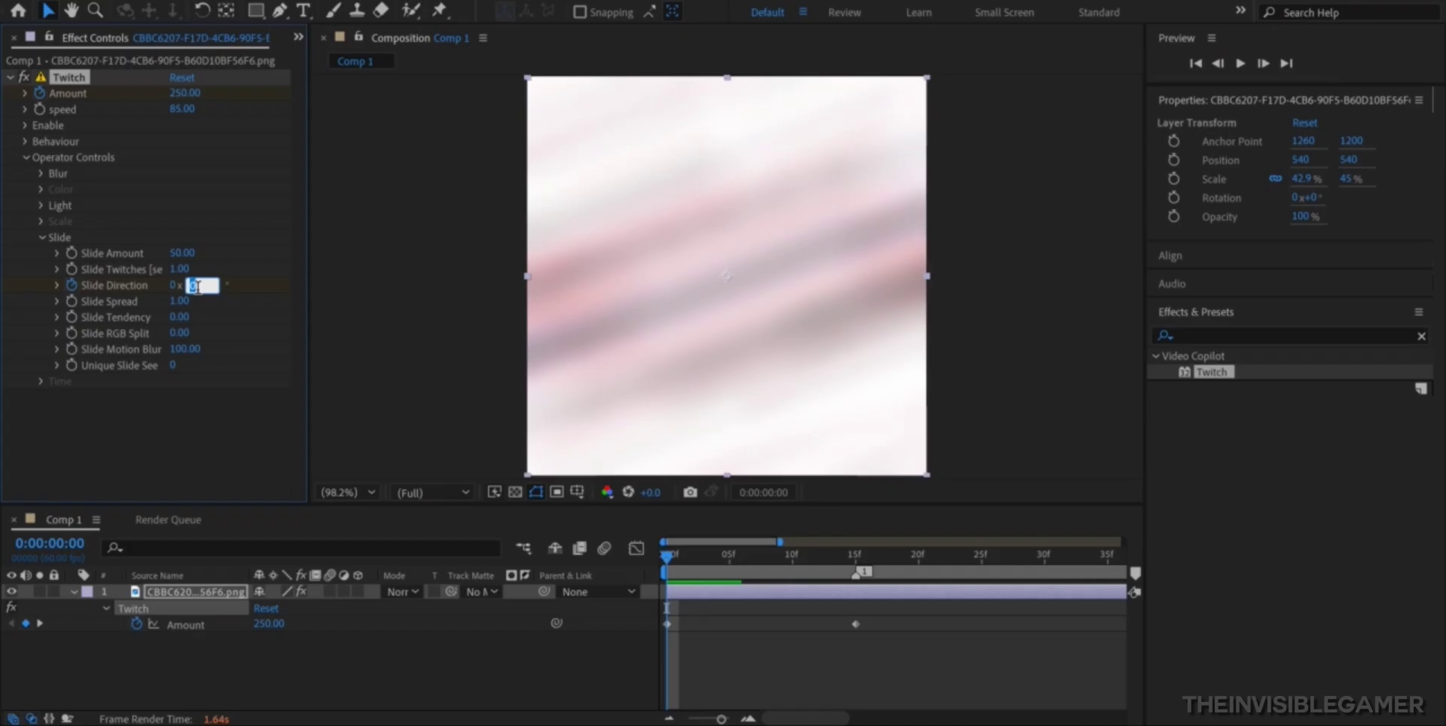
{"action": "type", "text": "137"}
{"action": "type", "text": "+137"}
{"action": "key", "text": "Return"}
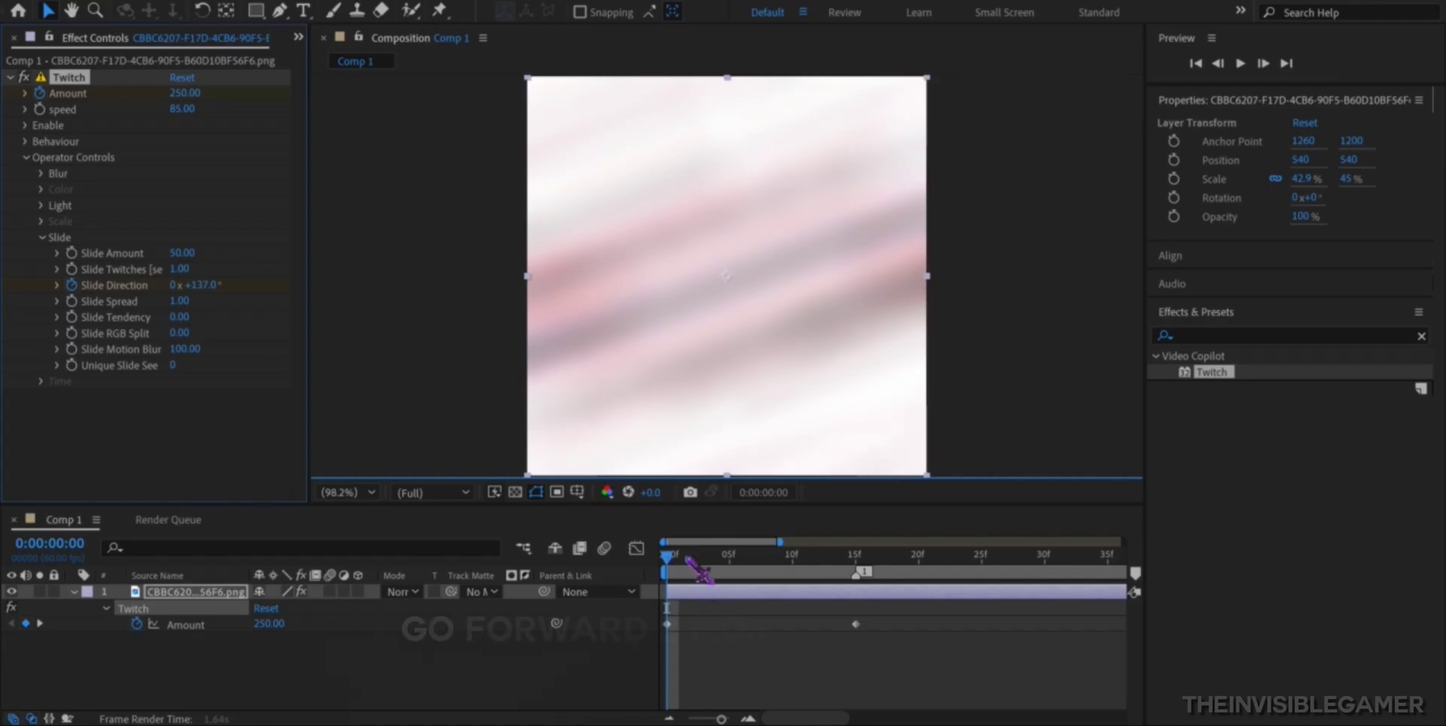
{"action": "key", "text": "Page_Down"}
{"action": "key", "text": "Page_Down"}
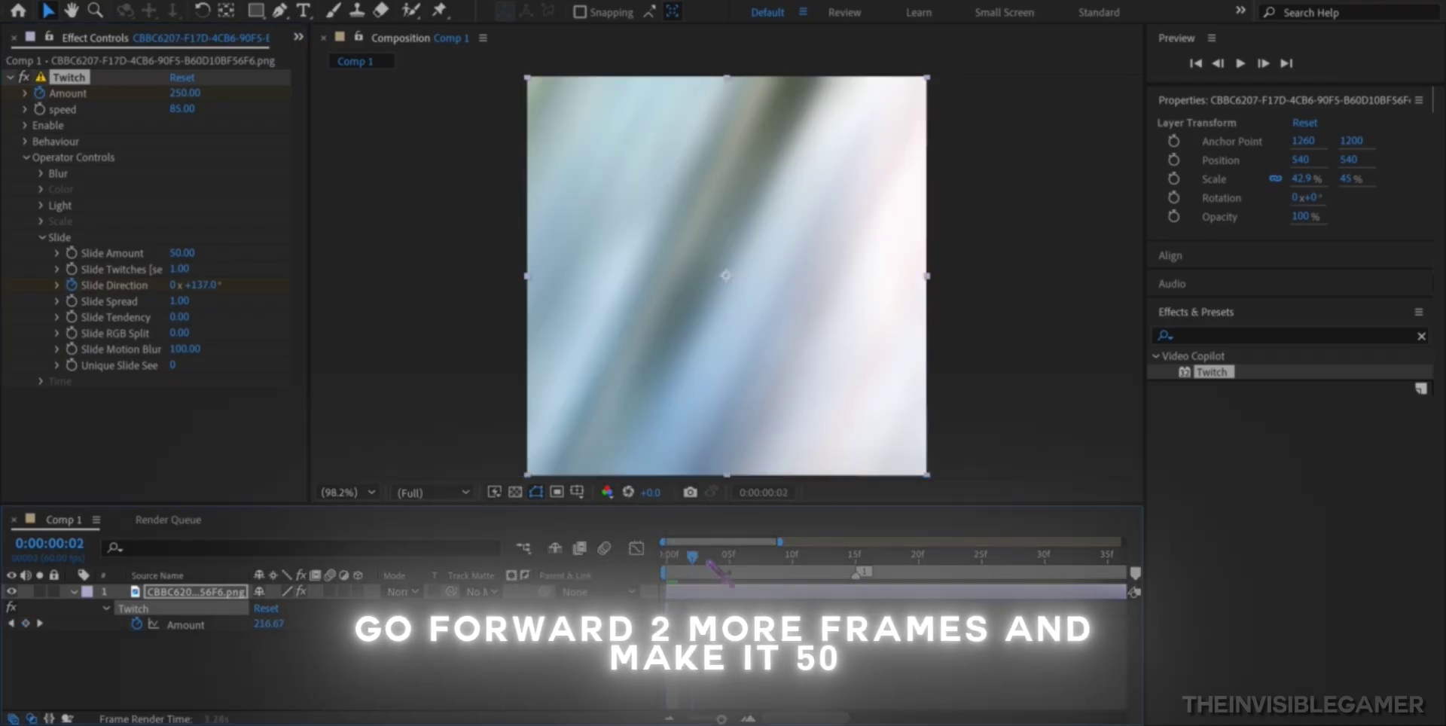
{"action": "key", "text": "Page_Down"}
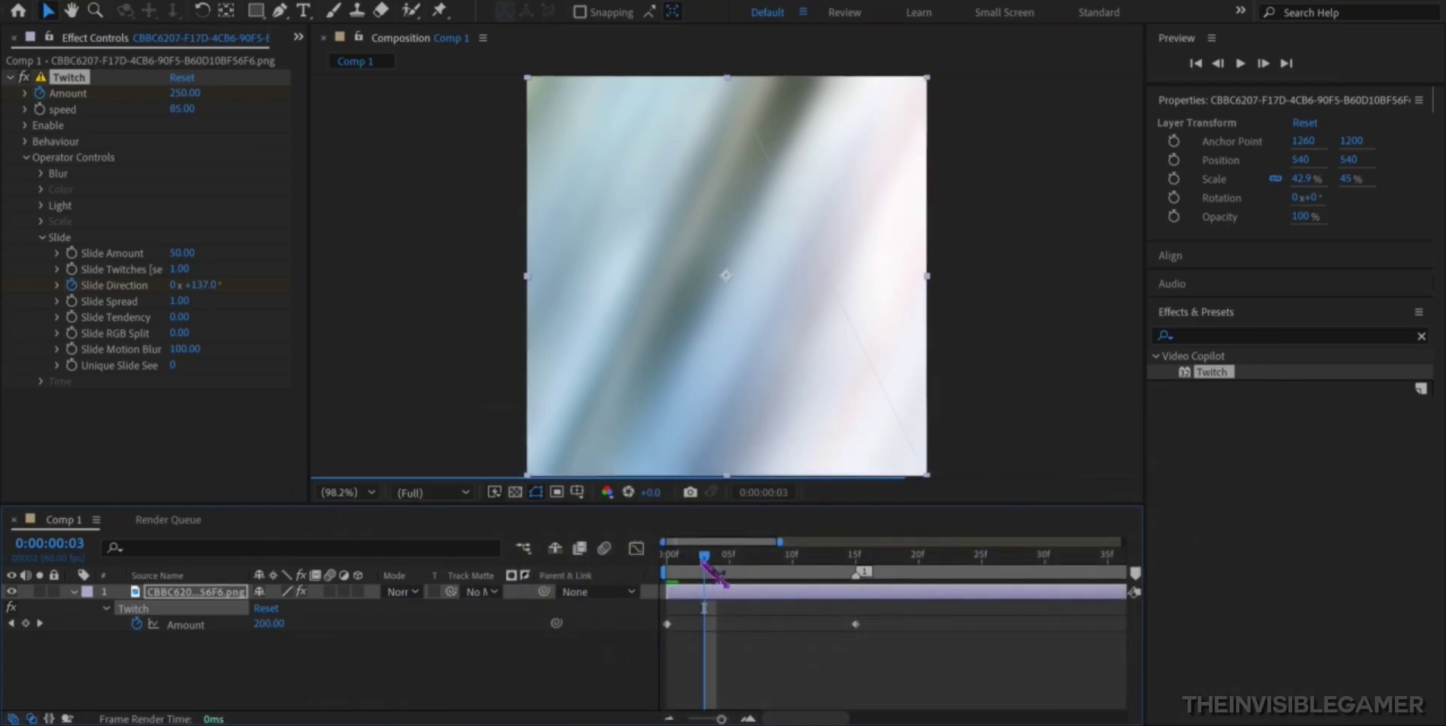
{"action": "key", "text": "Page_Up"}
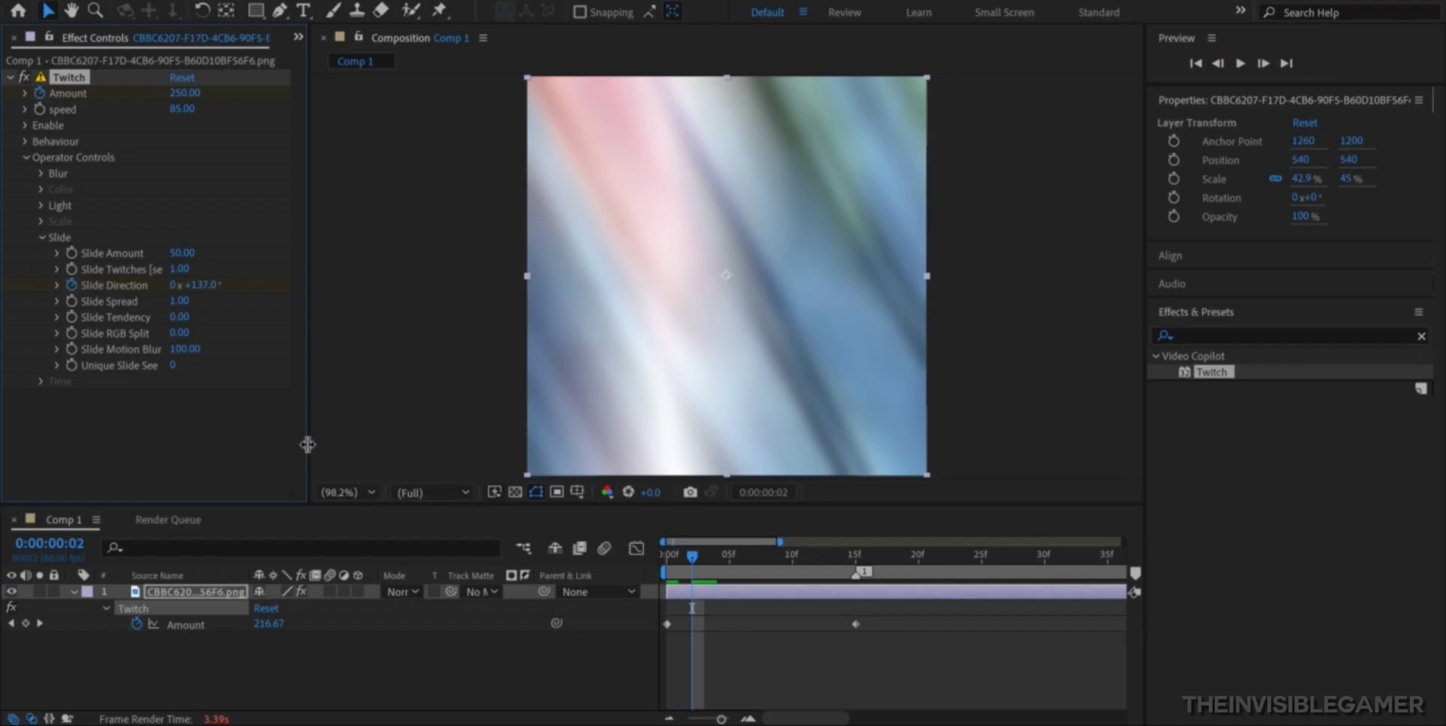
- Add Slide Direction keyframes of 50° at frame 2 and −66° at frame 5
{"action": "left_click", "coordinate": [199, 284]}
{"action": "key", "text": "Return"}
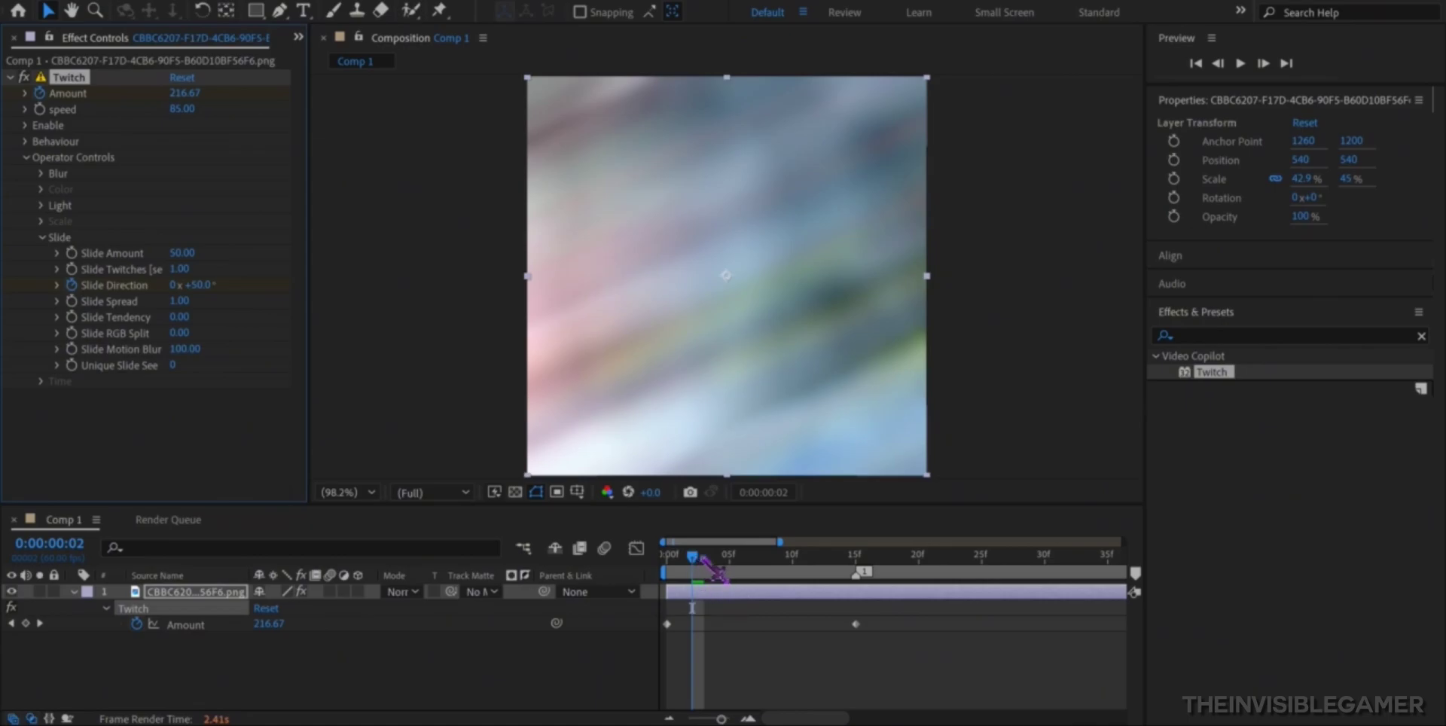
{"action": "key", "text": "Page_Down"}
{"action": "key", "text": "Page_Down"}
{"action": "key", "text": "Page_Down"}
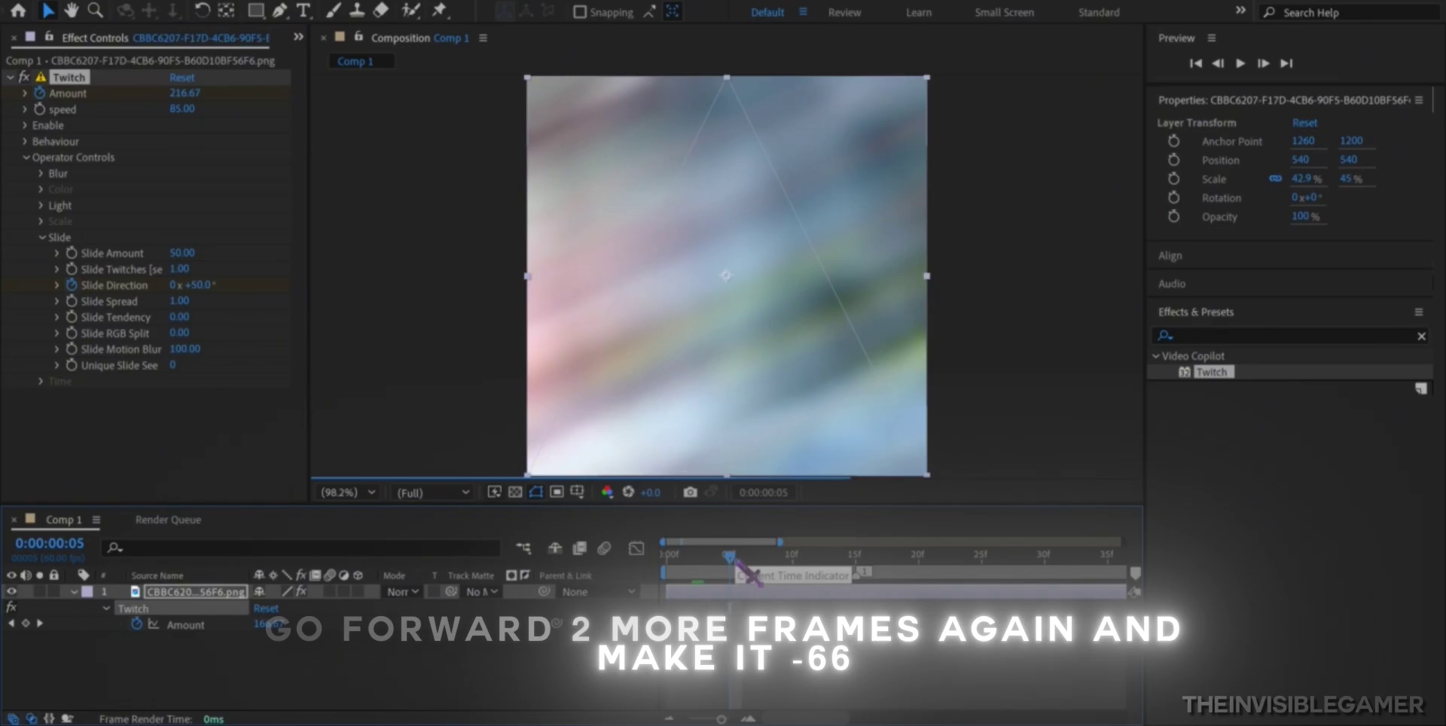
{"action": "left_click", "coordinate": [202, 285]}
{"action": "type", "text": "-66"}
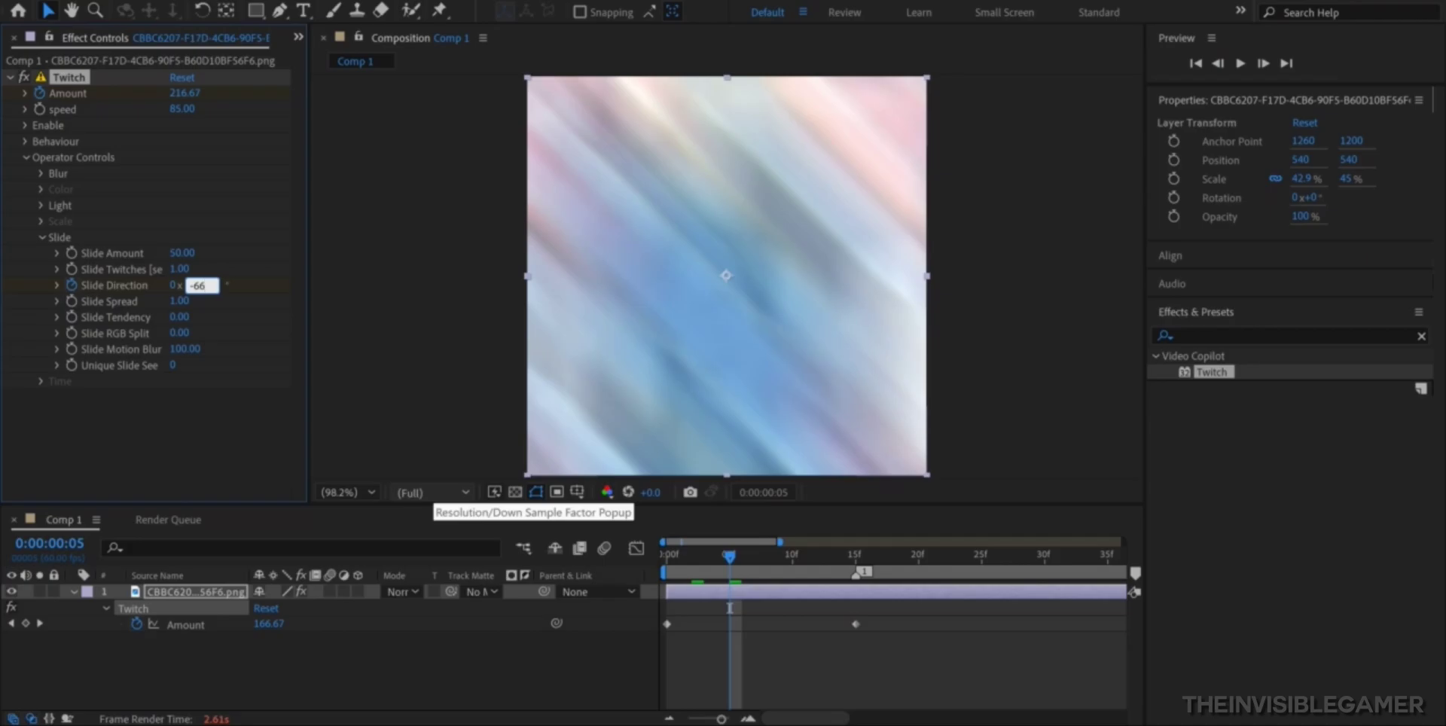
{"action": "key", "text": "Return"}
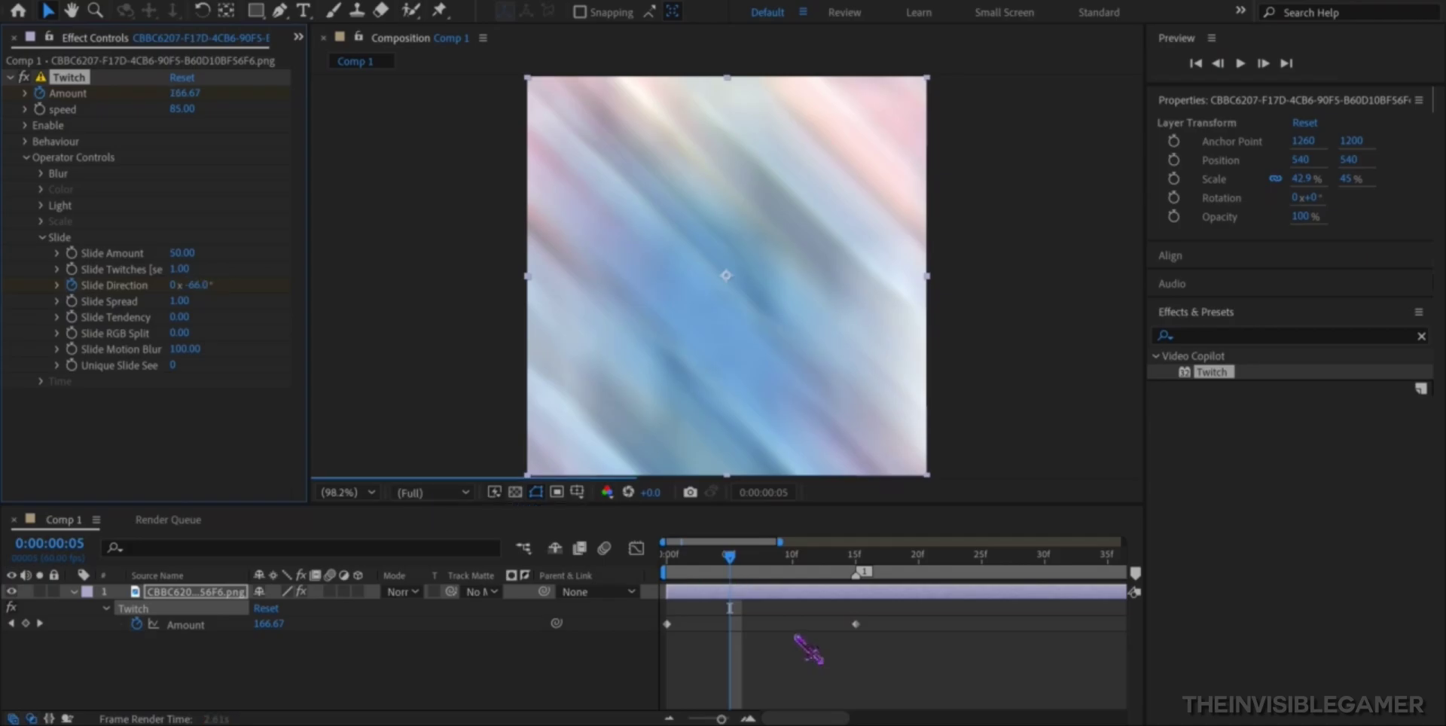
- Reveal the portrait layer's keyframed properties with U and return to the composition start
{"action": "left_click", "coordinate": [781, 637]}
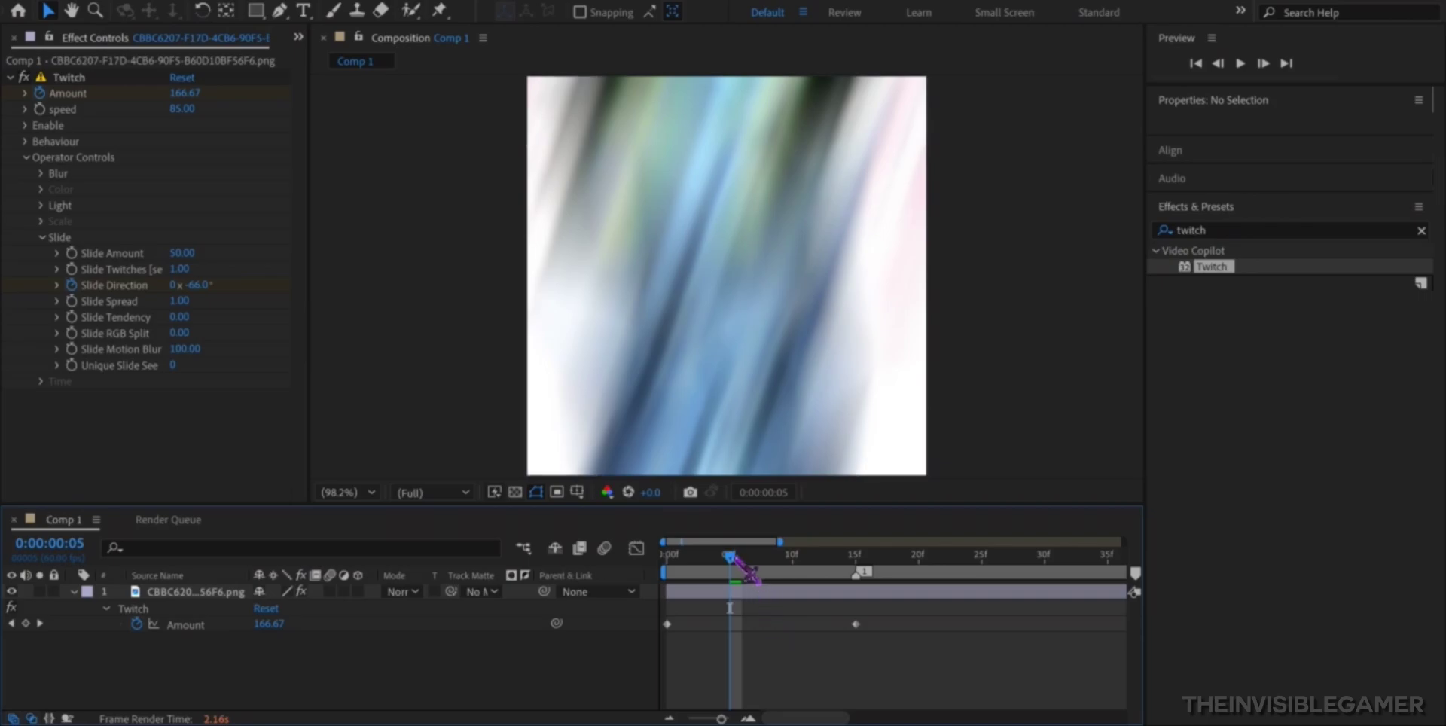
{"action": "left_click", "coordinate": [767, 563]}
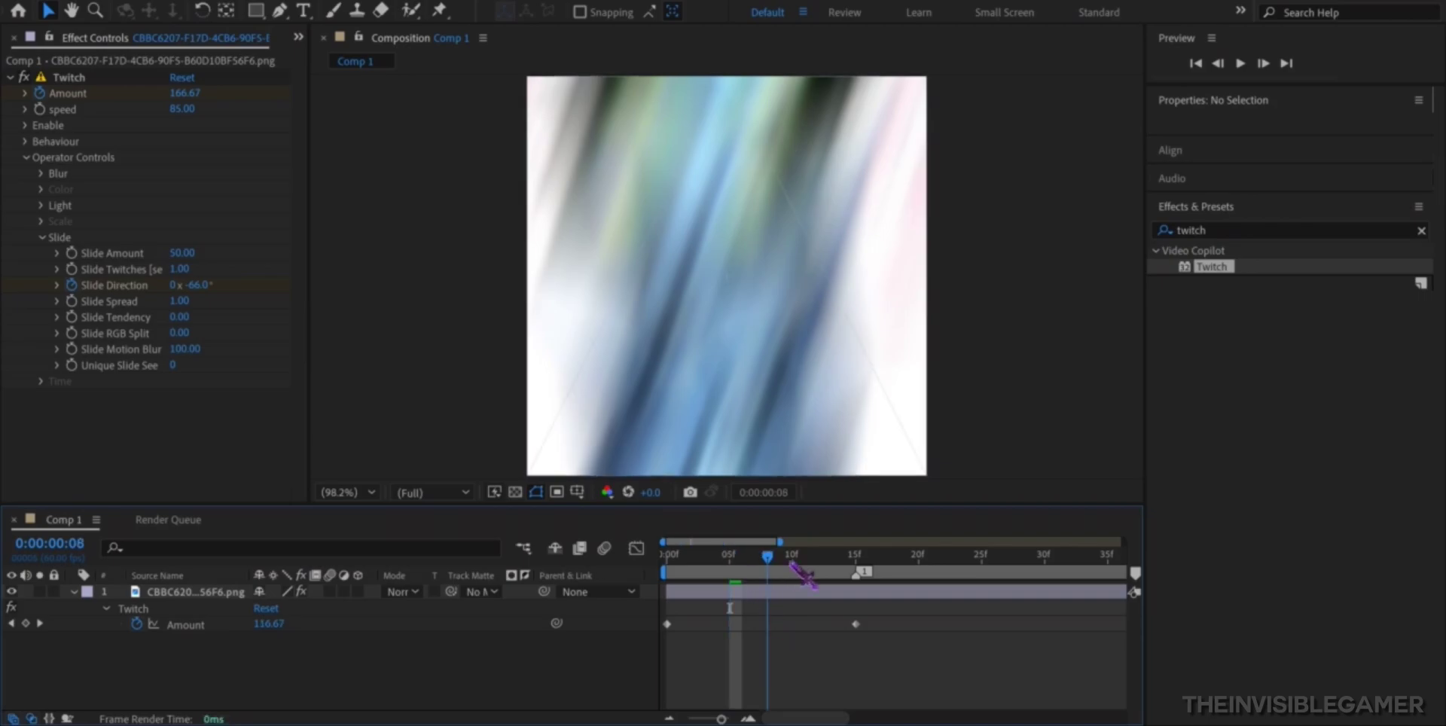
{"action": "key", "text": "Page_Down"}
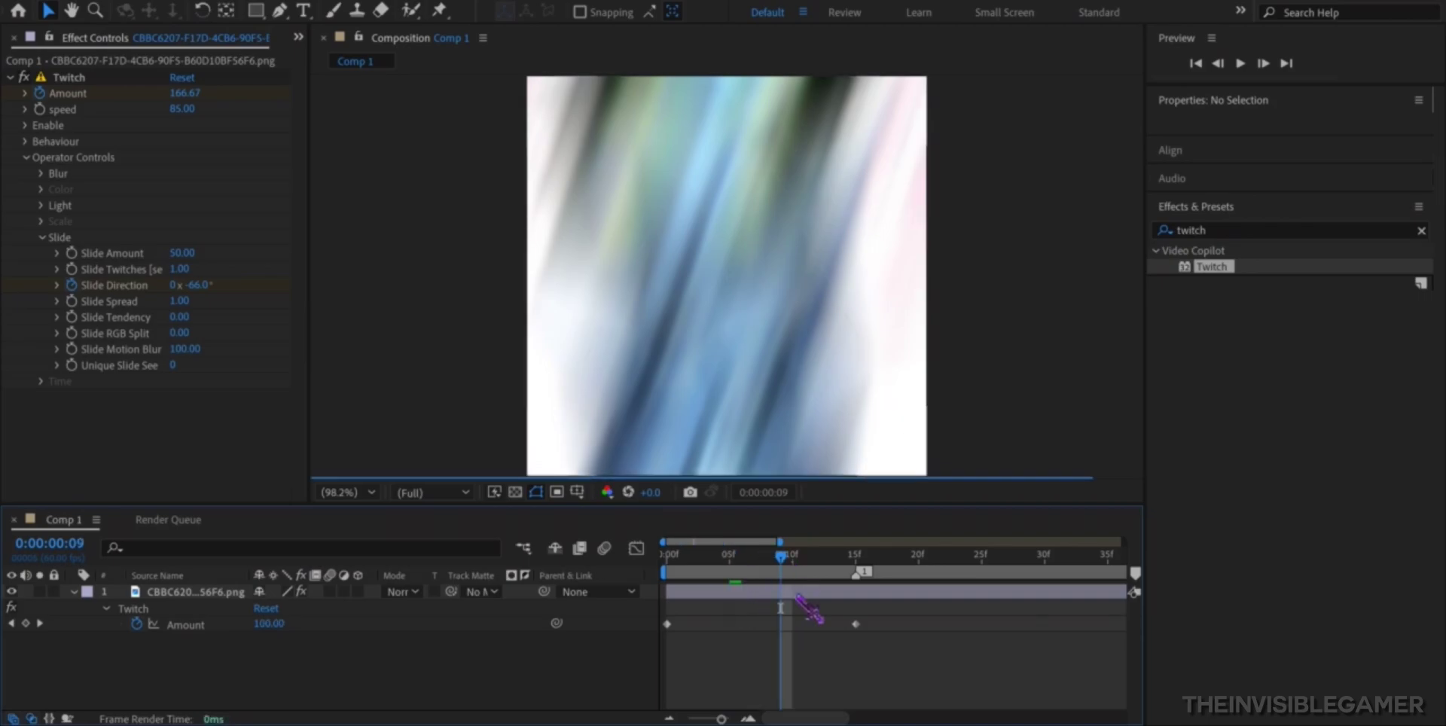
{"action": "left_click", "coordinate": [800, 595]}
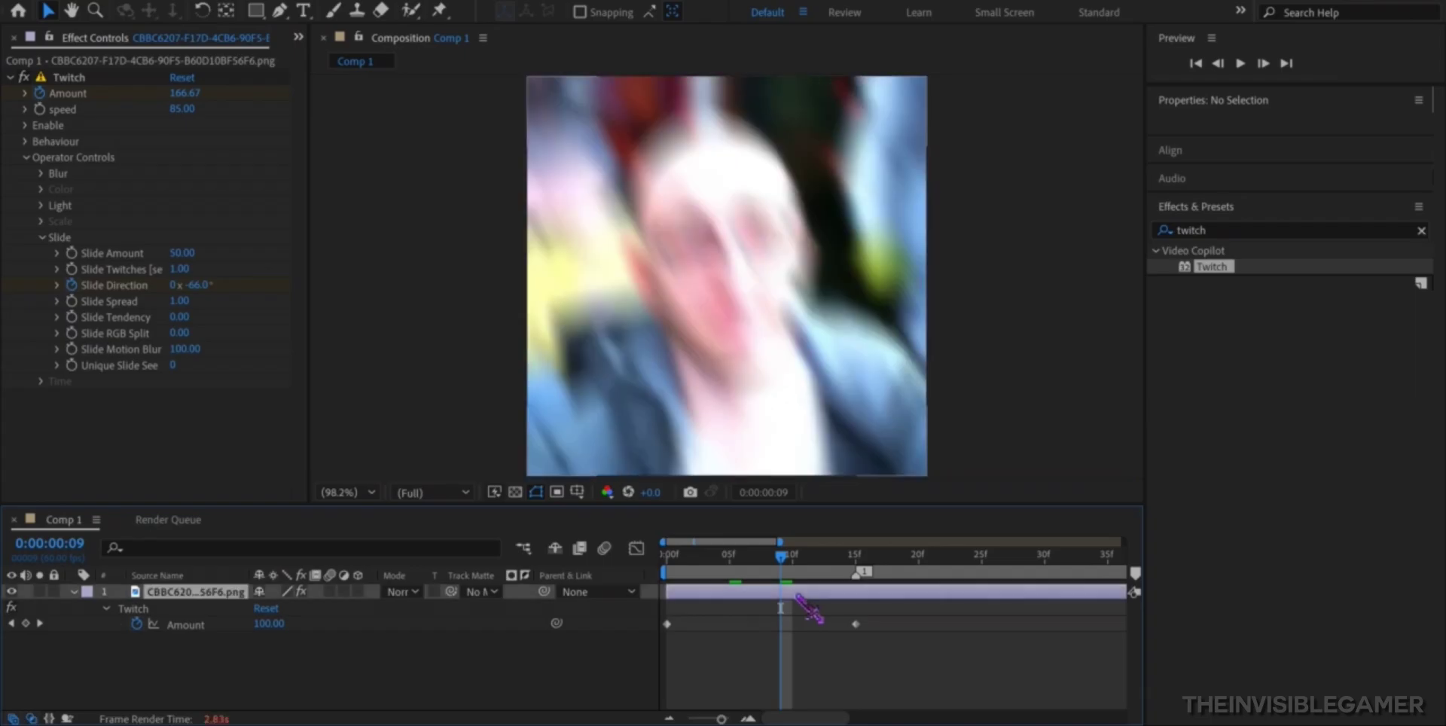
{"action": "key", "text": "u"}
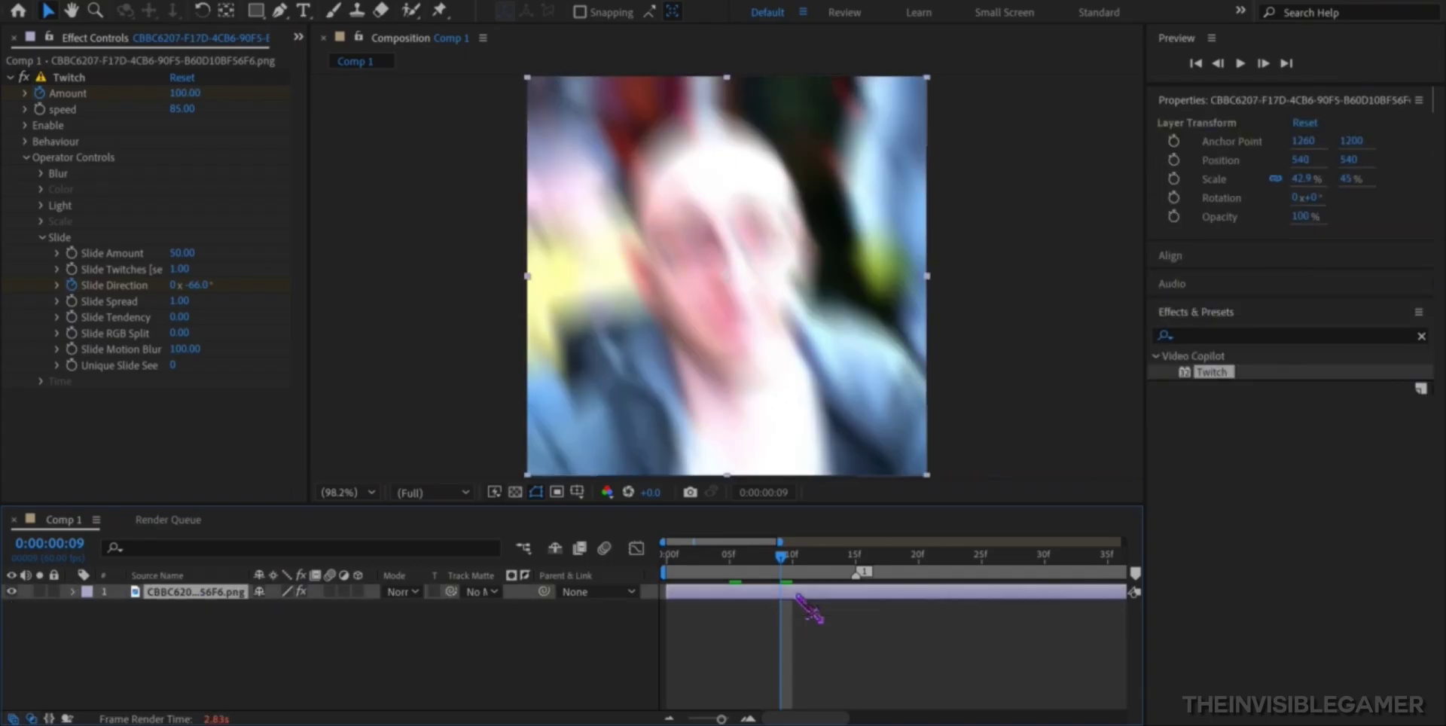
{"action": "key", "text": "u"}
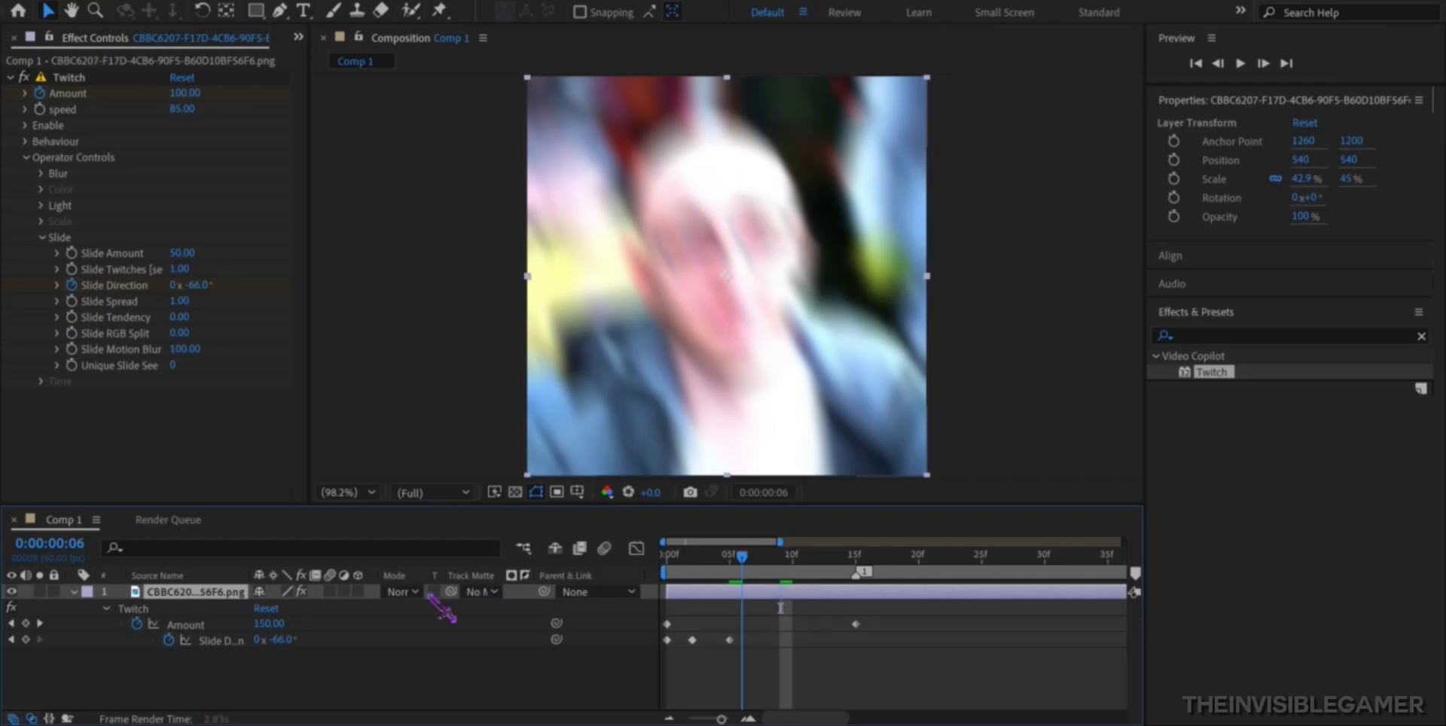
{"action": "key", "text": "Home"}
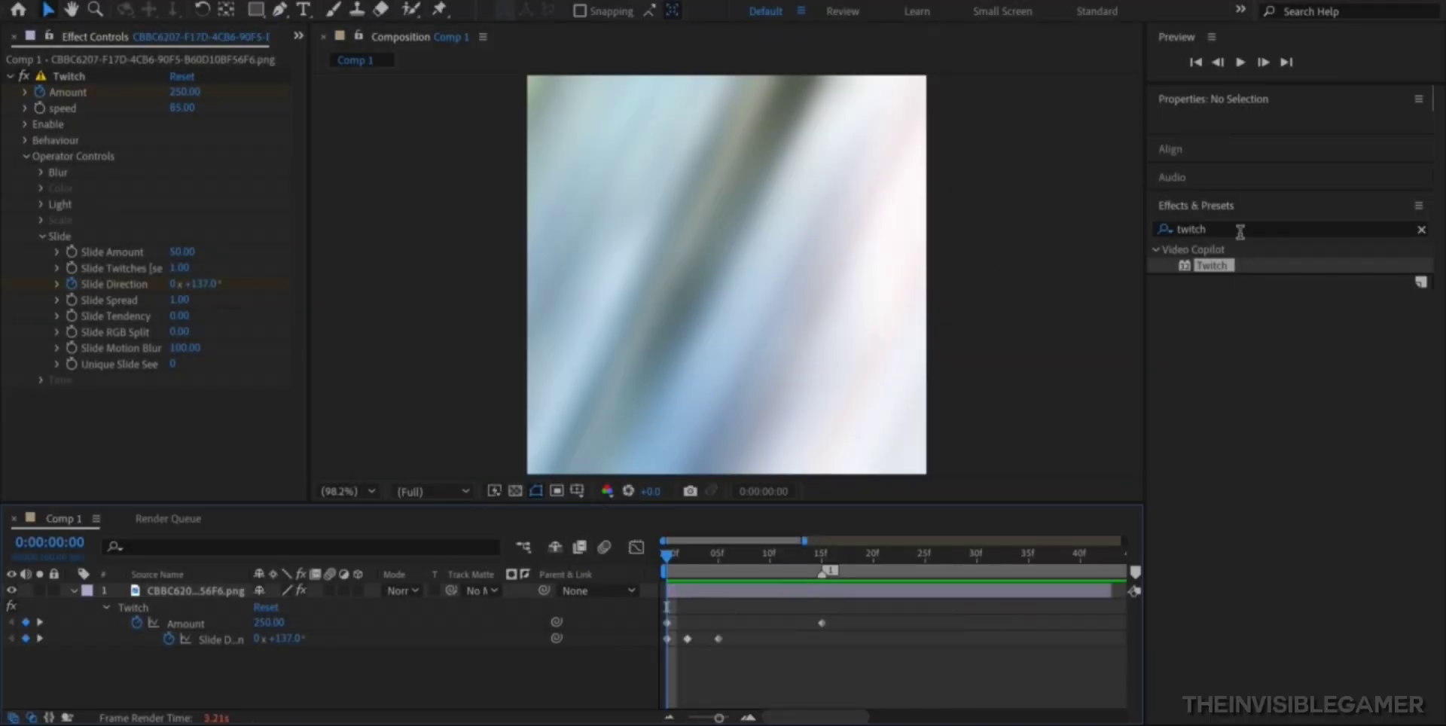
- Apply Sapphire's S_Shake to the portrait layer from an Effects search for 'shake'
{"action": "left_click", "coordinate": [1240, 230]}
{"action": "type", "text": "s"}
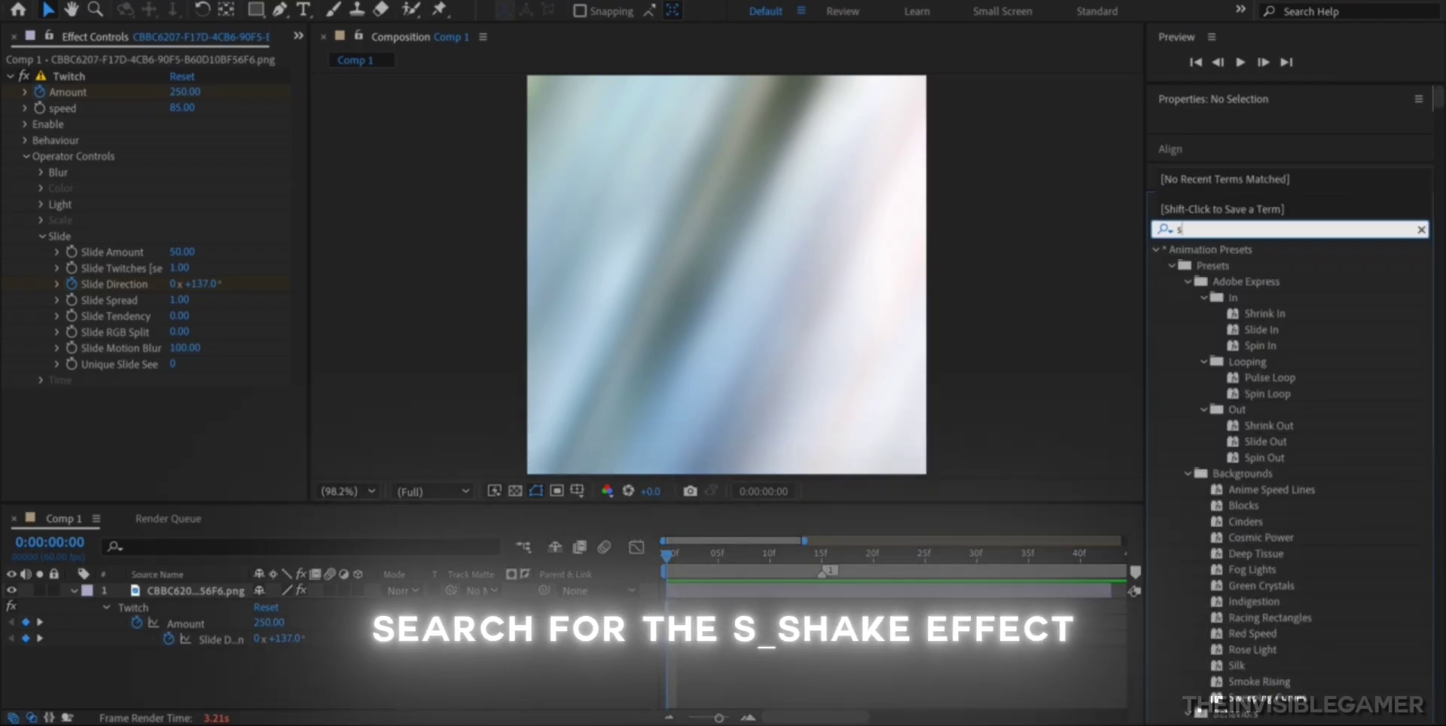
{"action": "type", "text": "hake"}
{"action": "left_click_drag", "start_coordinate": [1235, 408], "coordinate": [952, 591]}
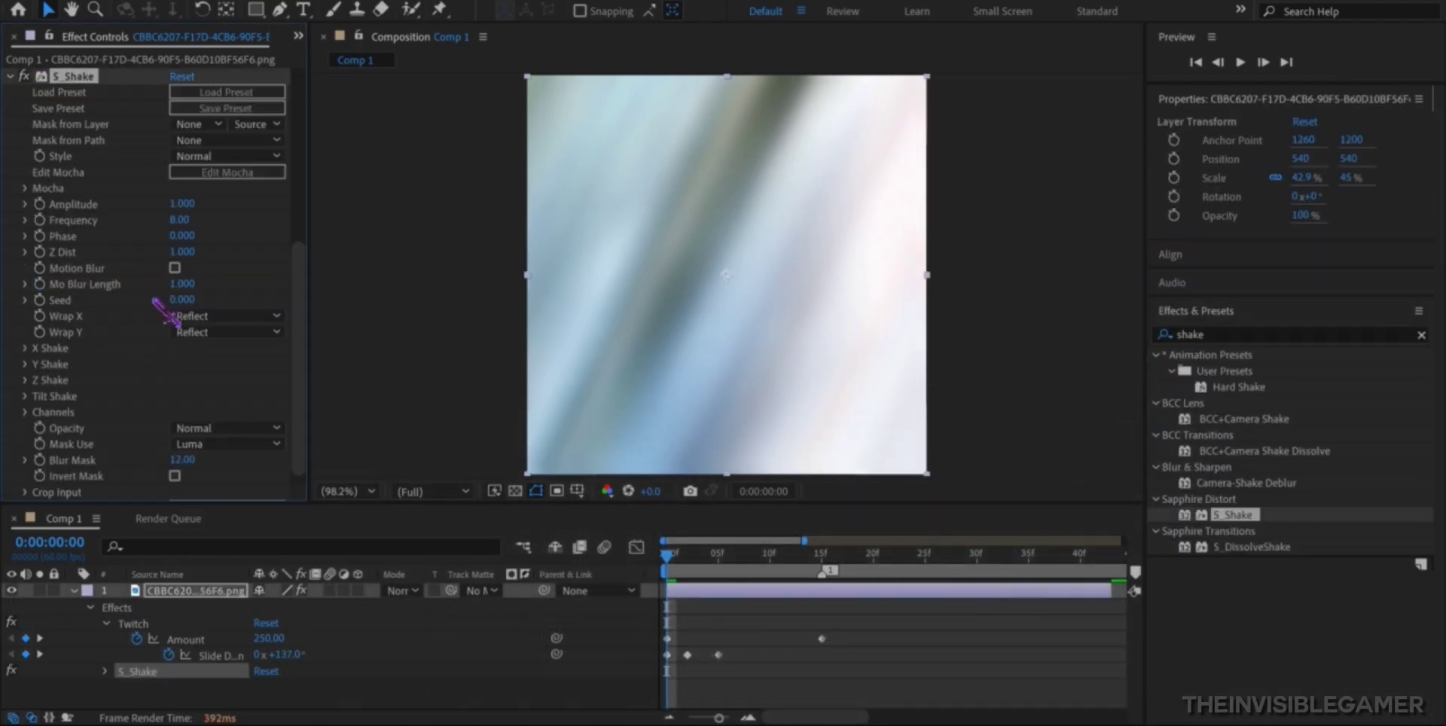
- Set S_Shake Amplitude to 0.19 and Frequency to 3.9
{"action": "left_click", "coordinate": [181, 204]}
{"action": "type", "text": "0"}
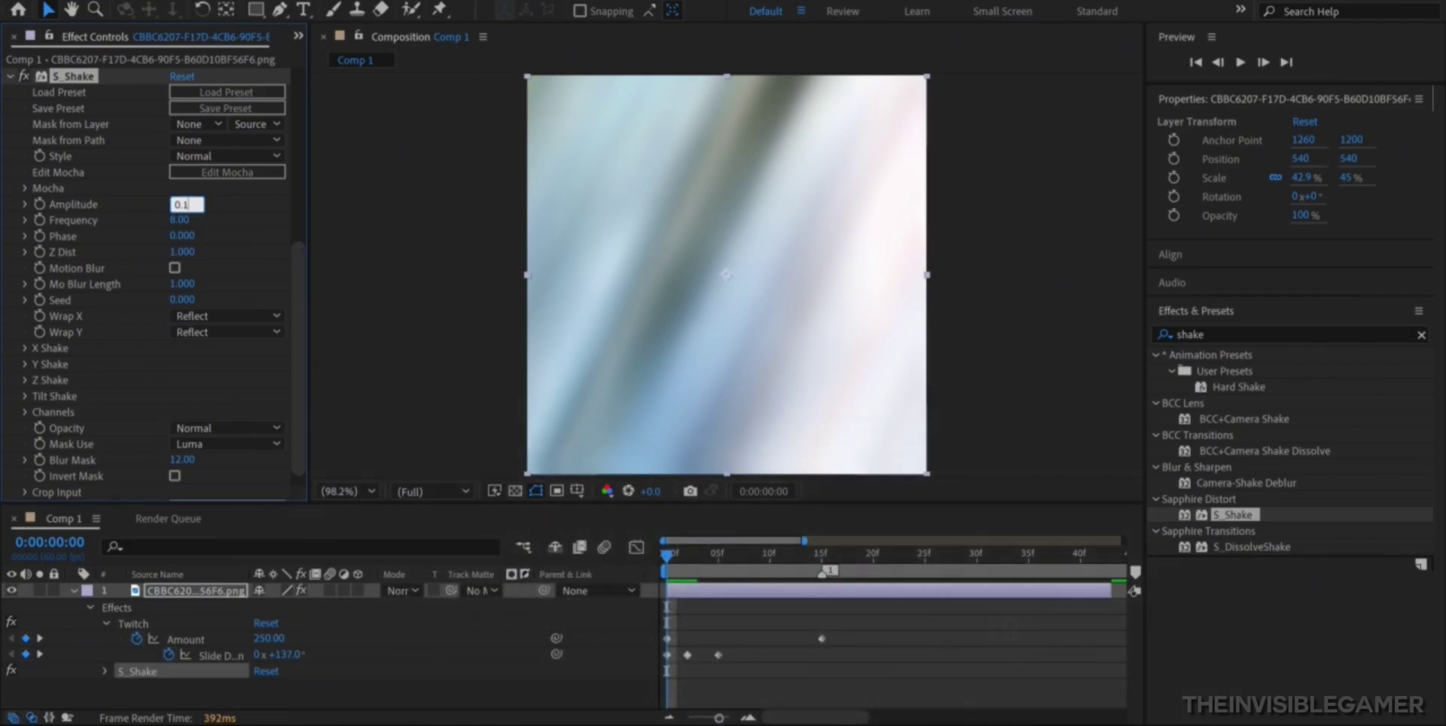
{"action": "type", "text": ".19"}
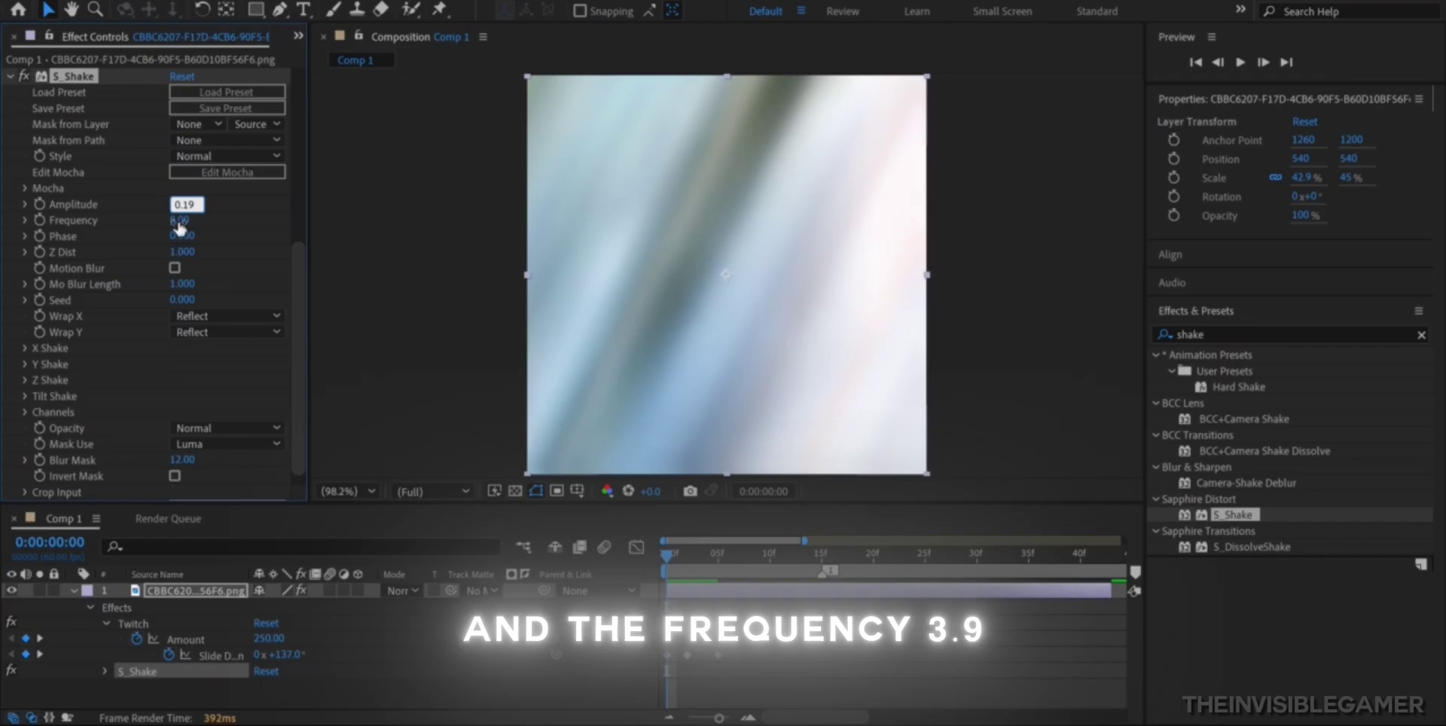
{"action": "left_click", "coordinate": [181, 220]}
{"action": "type", "text": "3.9"}
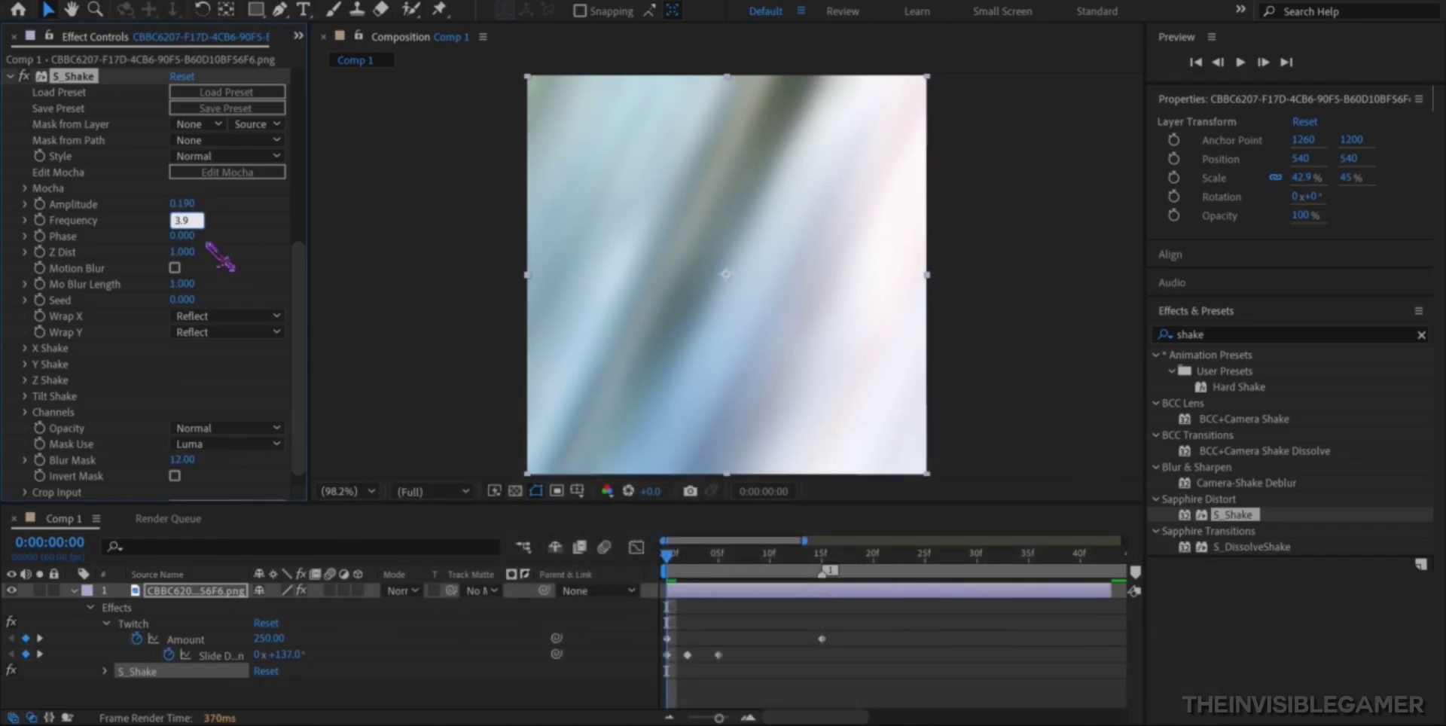
{"action": "left_click", "coordinate": [179, 236]}
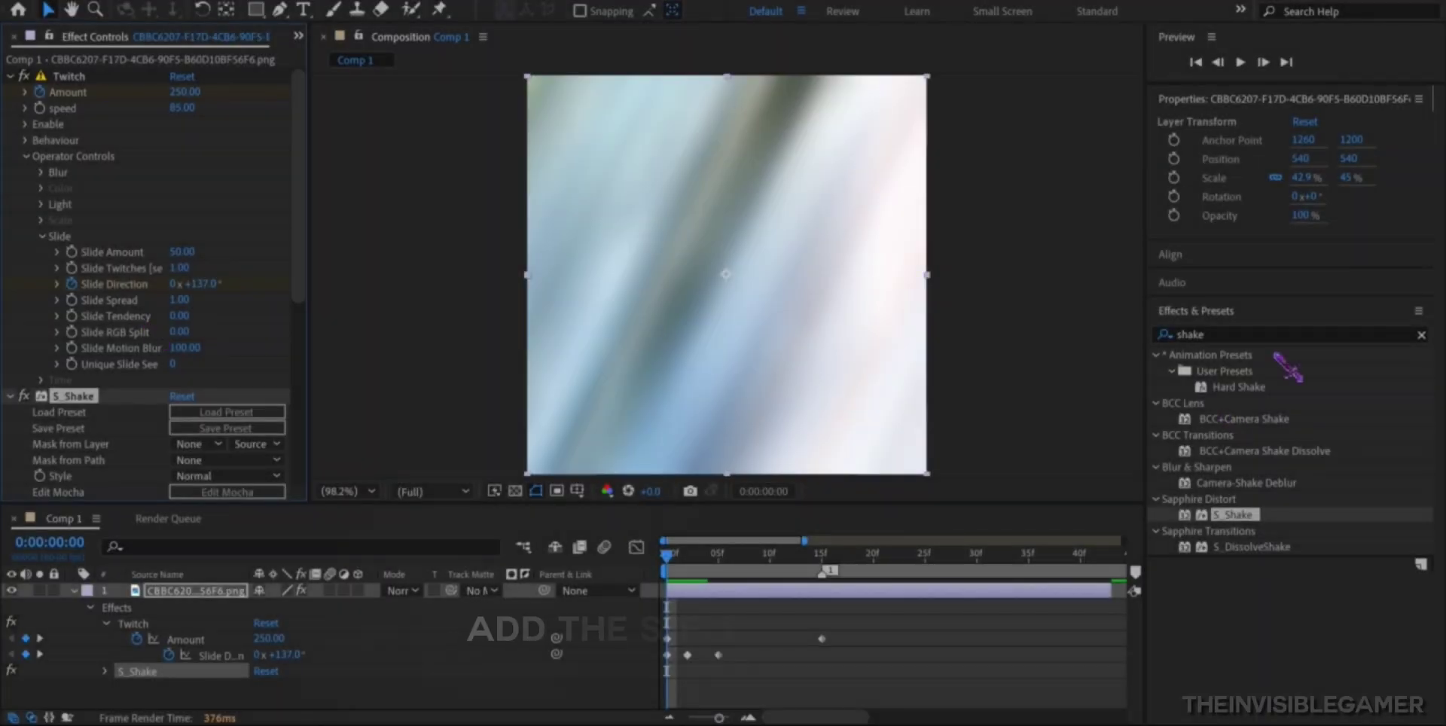
- Apply Sapphire Time's S_Flicker to the portrait layer from an Effects search for 'flicker'
{"action": "left_click", "coordinate": [1281, 333]}
{"action": "type", "text": "flicker"}
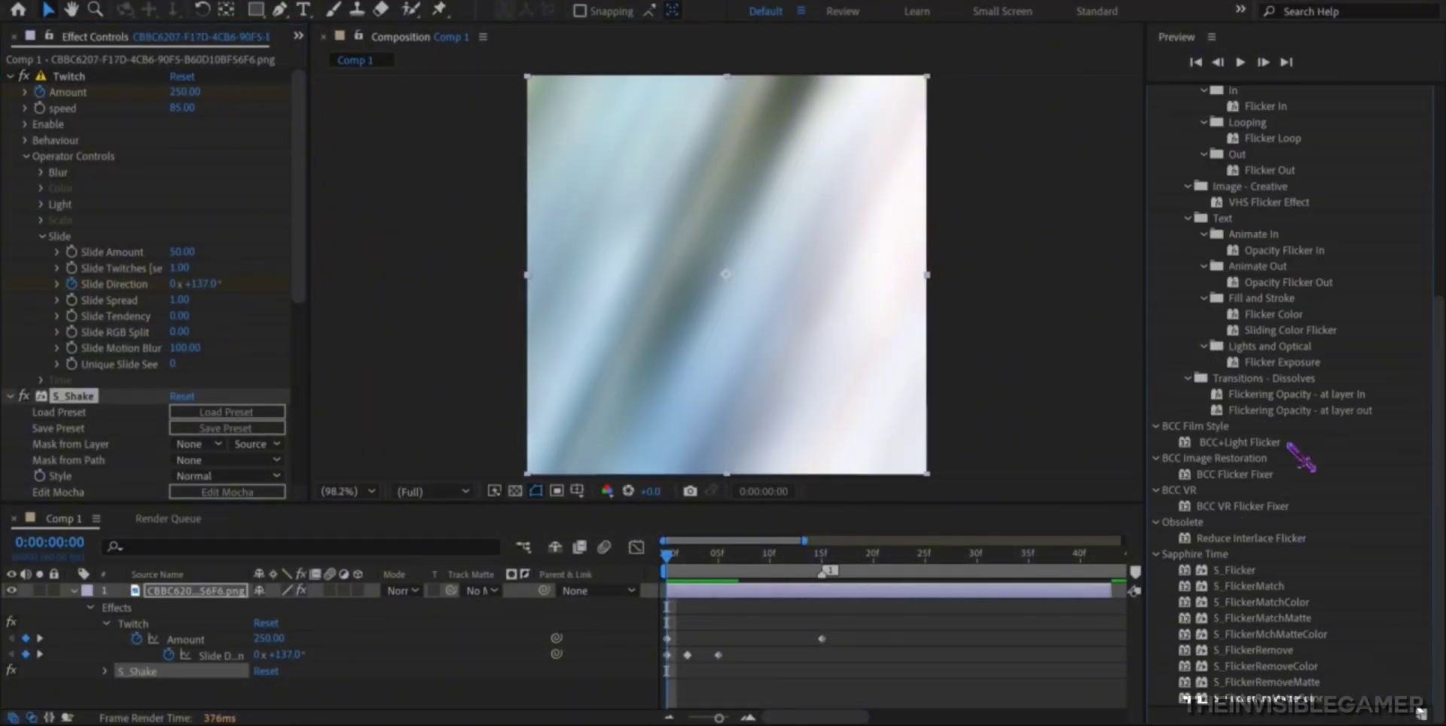
{"action": "scroll", "coordinate": [1273, 644], "scroll_direction": "down", "scroll_amount": 5}
{"action": "left_click_drag", "start_coordinate": [1239, 570], "coordinate": [219, 381]}
- Lower the S_Flicker Amplitude to 0.8
{"action": "left_click", "coordinate": [174, 256]}
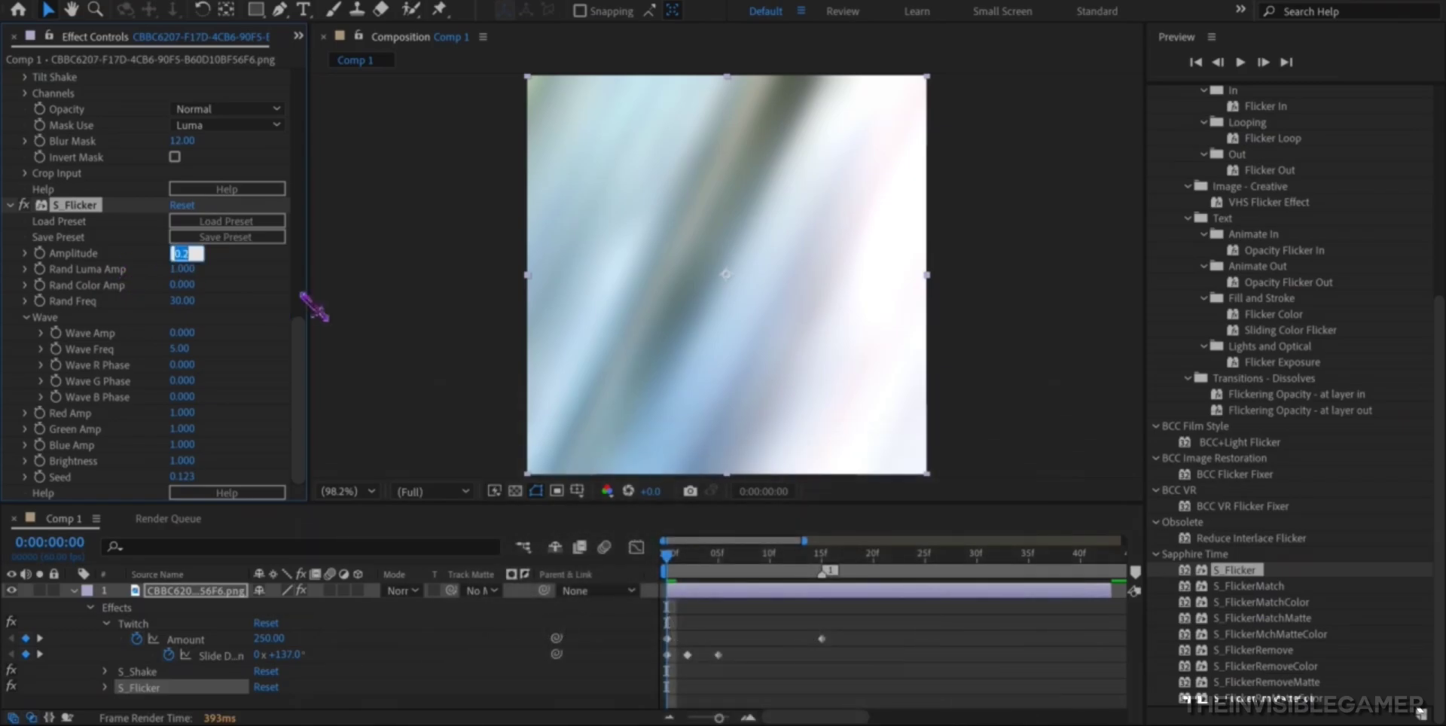
{"action": "type", "text": "0"}
{"action": "key", "text": "Return"}
{"action": "left_click", "coordinate": [181, 269]}
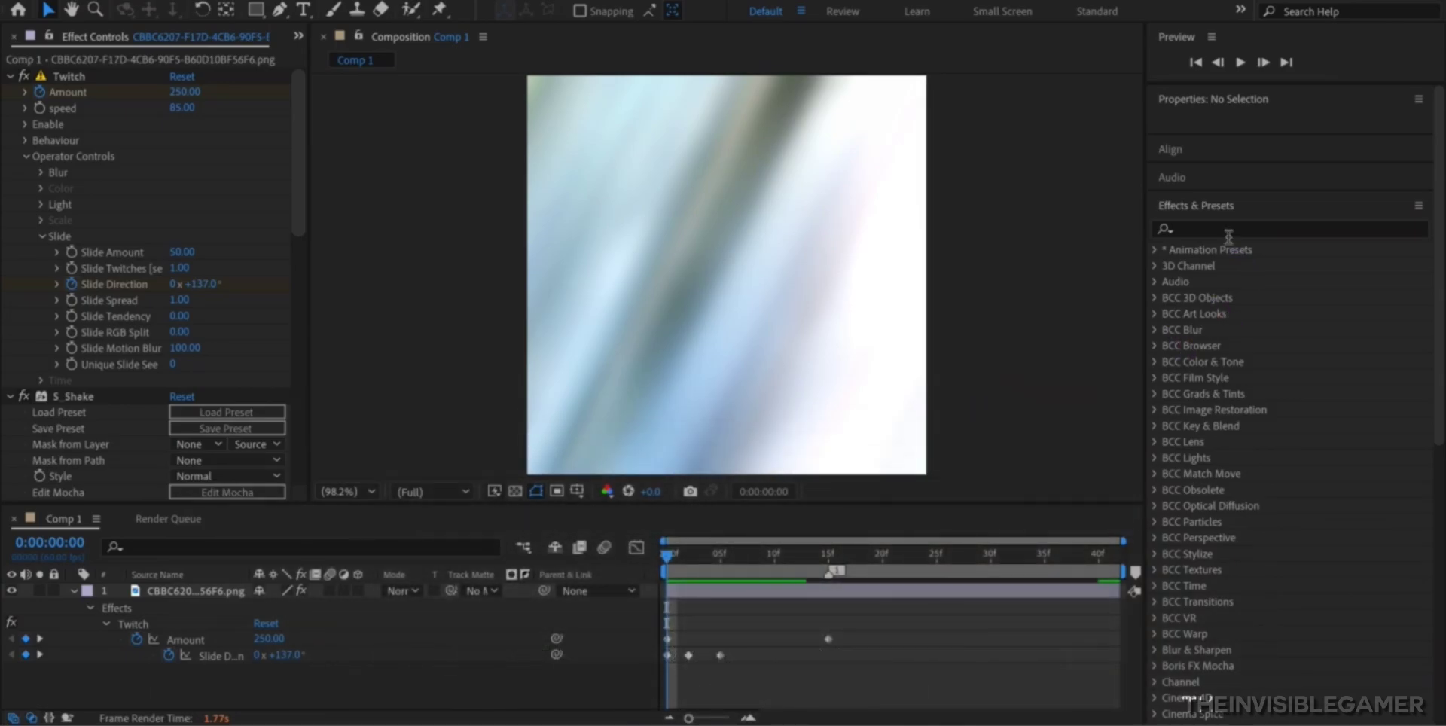
- Apply the Transform effect to the portrait layer from an Effects search for 'trans'
{"action": "left_click", "coordinate": [1224, 229]}
{"action": "type", "text": "trans"}
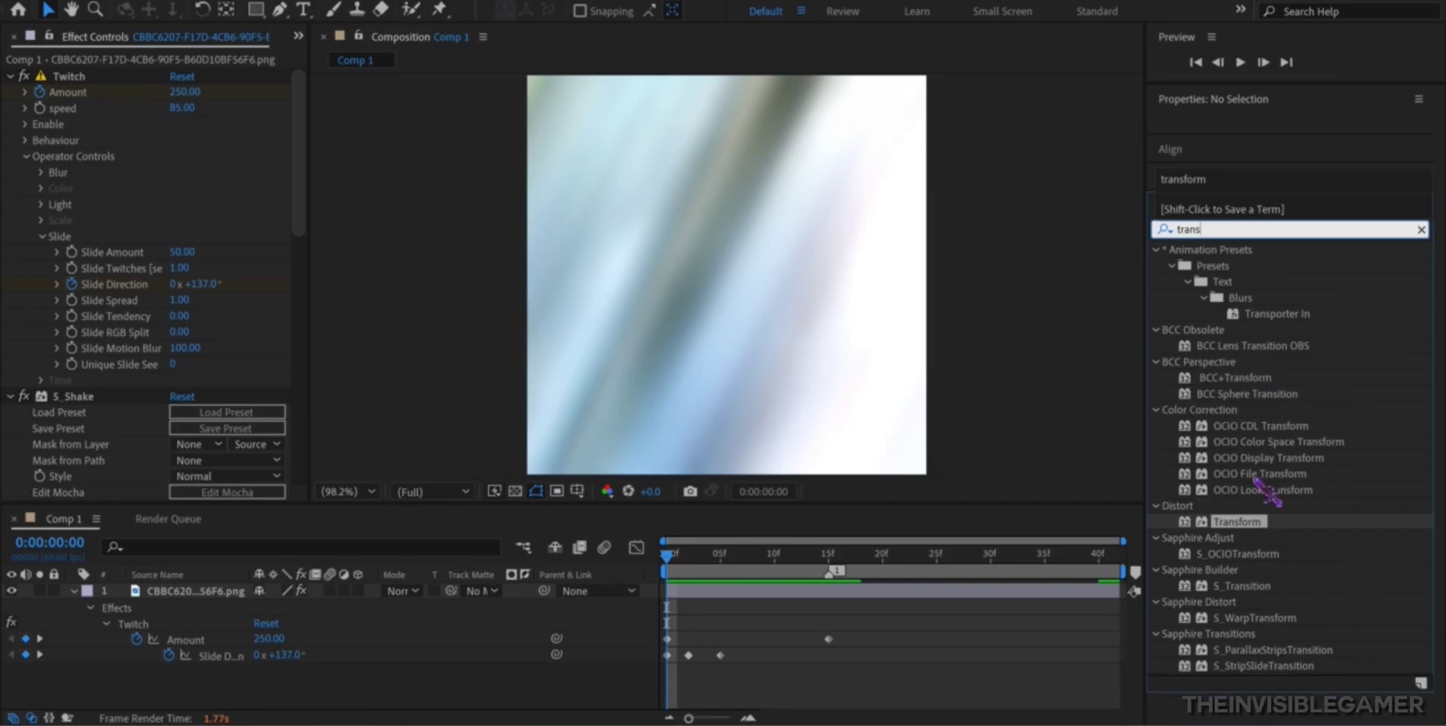
{"action": "left_click_drag", "start_coordinate": [1246, 522], "coordinate": [968, 592]}
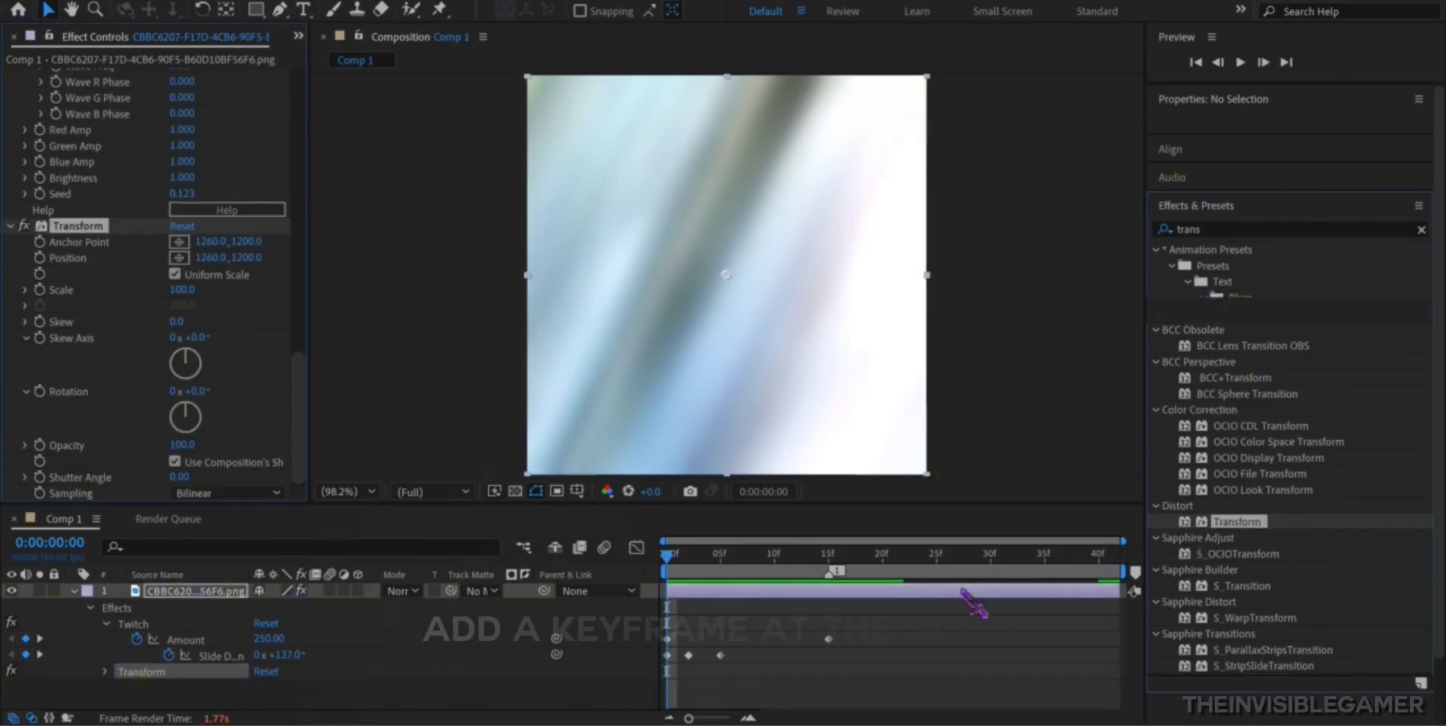
- Keyframe Transform Scale at the clip's last frame, first at 125, then revised to 115
{"action": "left_click", "coordinate": [40, 290]}
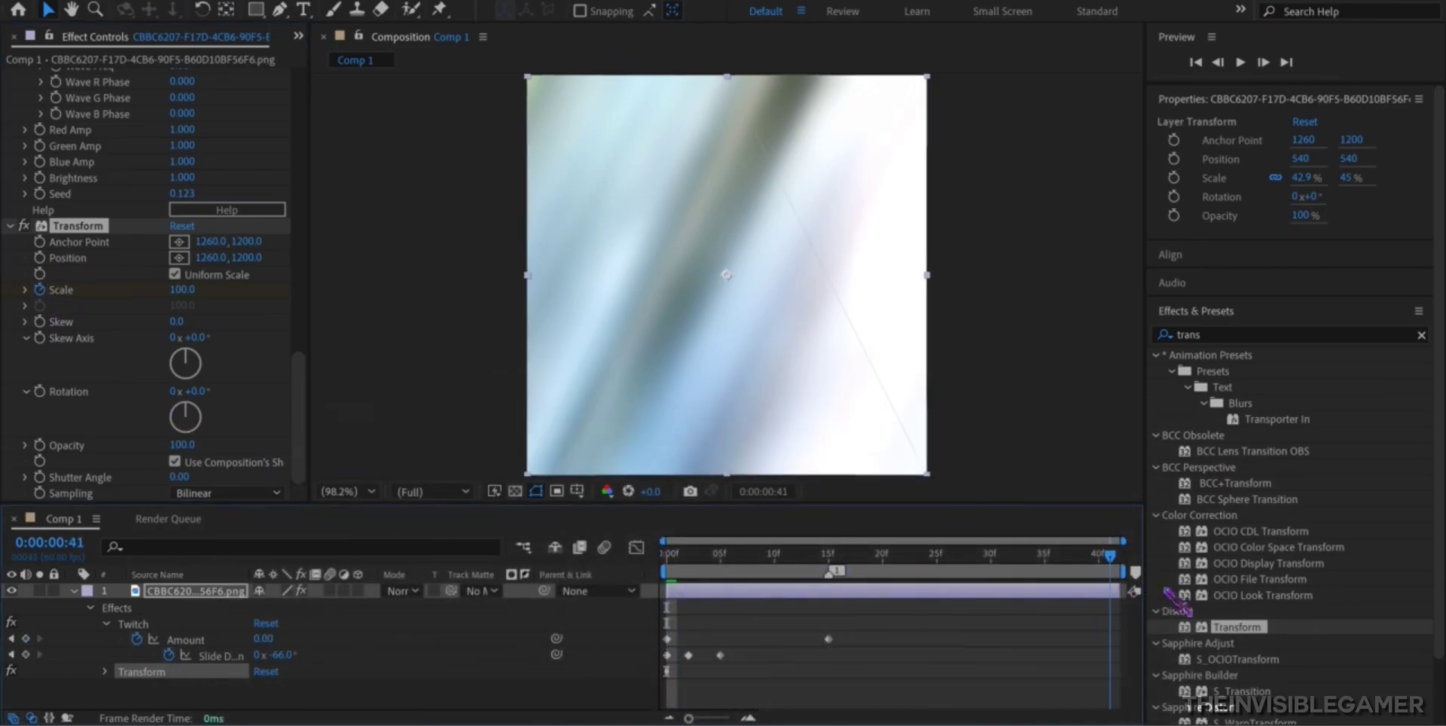
{"action": "key", "text": "End"}
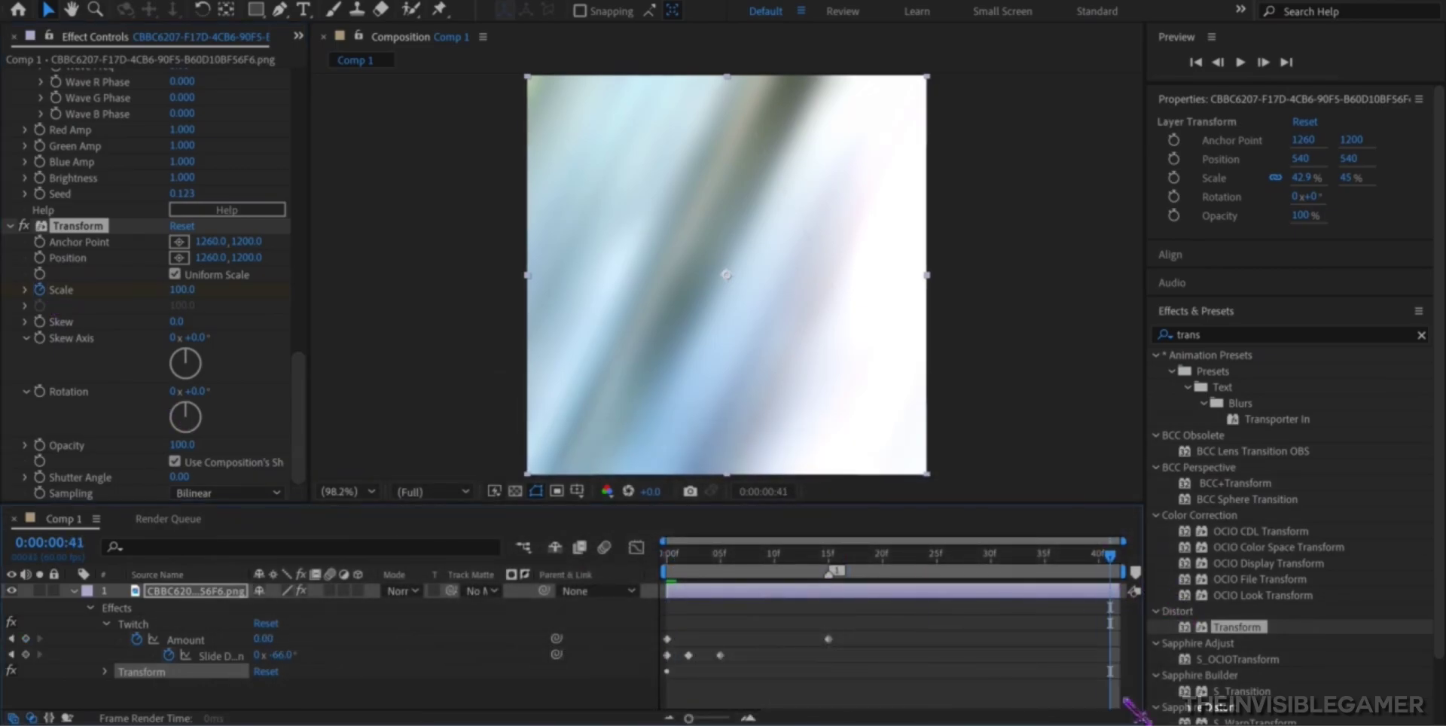
{"action": "left_click", "coordinate": [180, 290]}
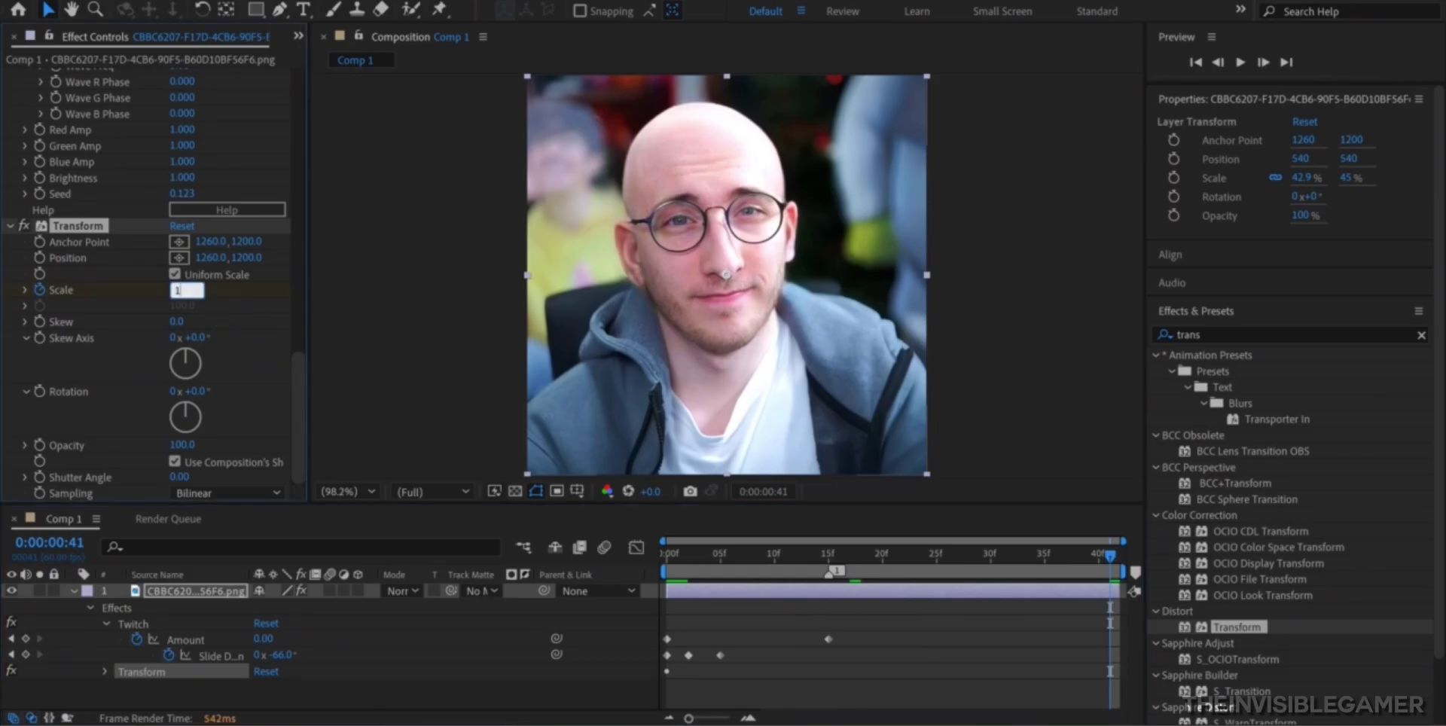
{"action": "type", "text": "25"}
{"action": "key", "text": "Return"}
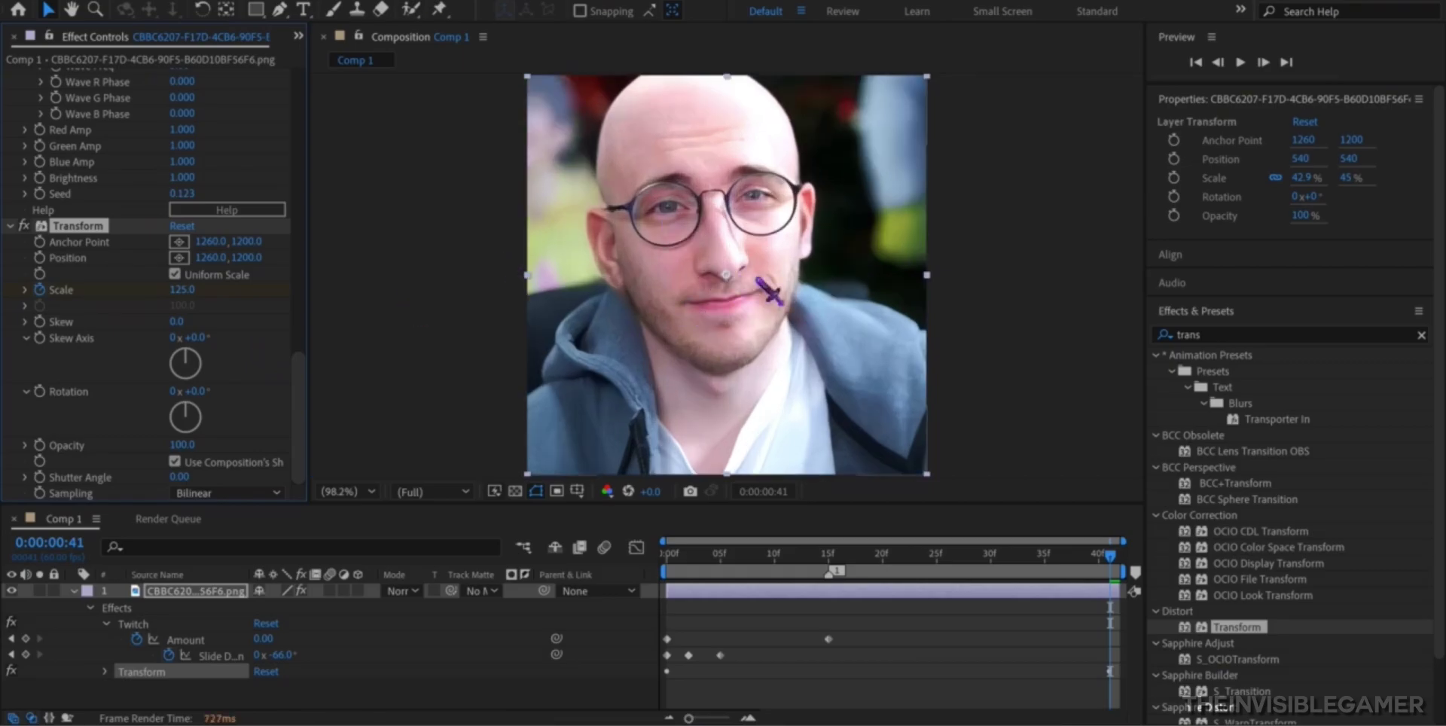
{"action": "left_click", "coordinate": [182, 289]}
{"action": "type", "text": "115"}
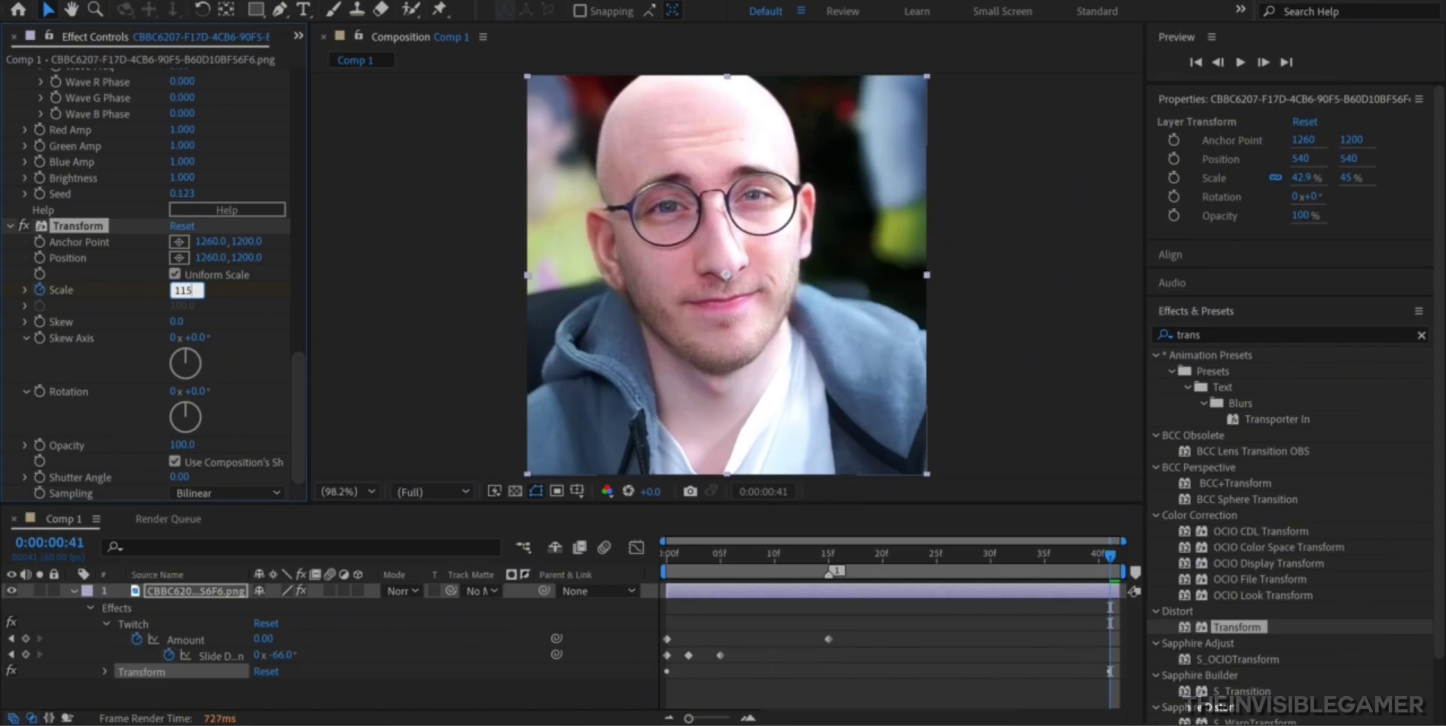
{"action": "key", "text": "Return"}
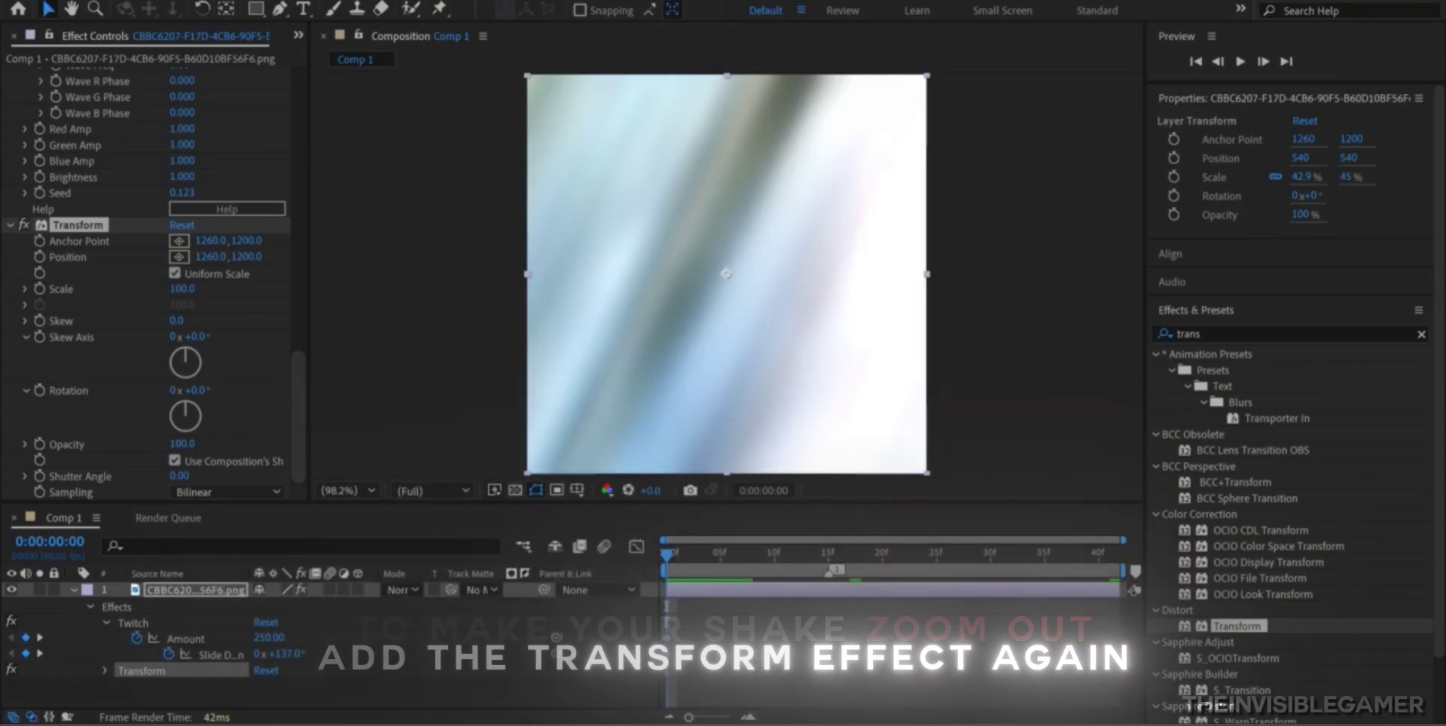
- Add a Transform Scale keyframe of 125 at frame 0
{"action": "left_click", "coordinate": [40, 289]}
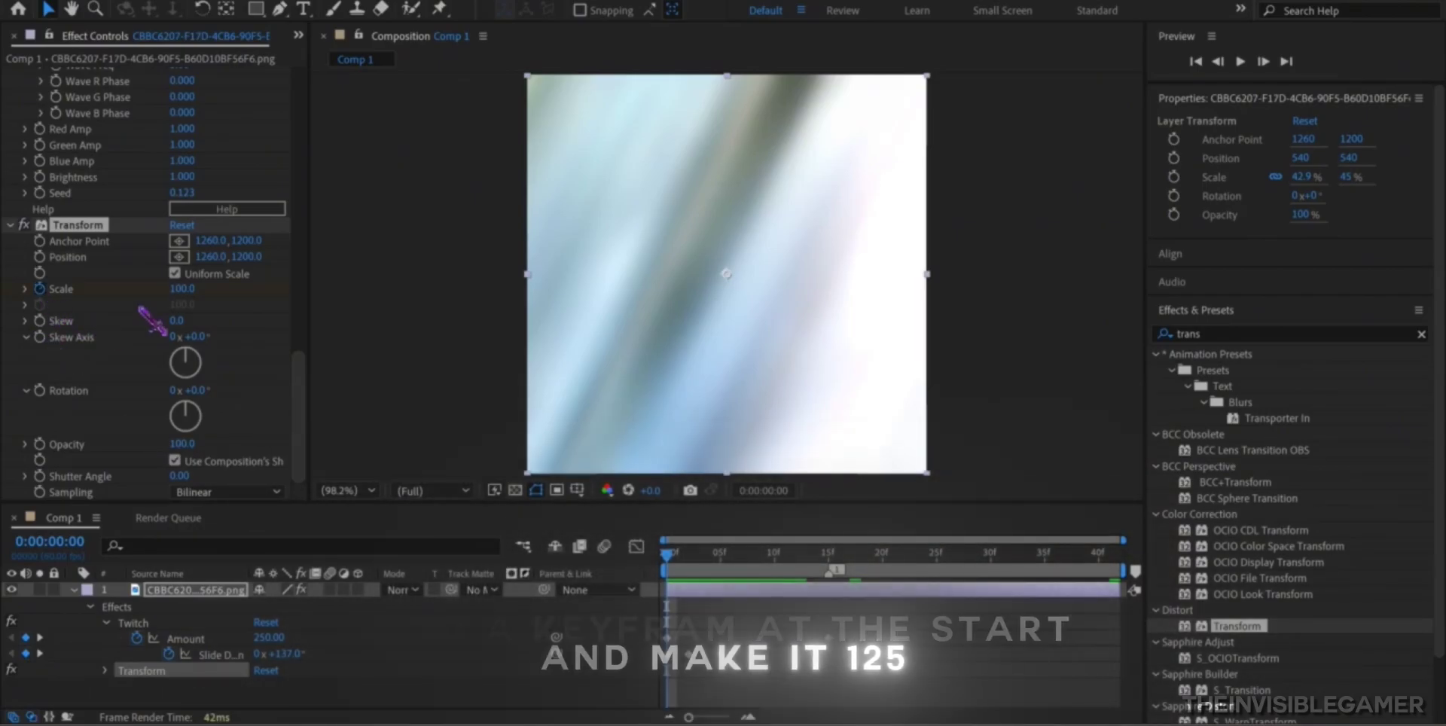
{"action": "left_click", "coordinate": [179, 288]}
{"action": "type", "text": "125"}
{"action": "key", "text": "Return"}
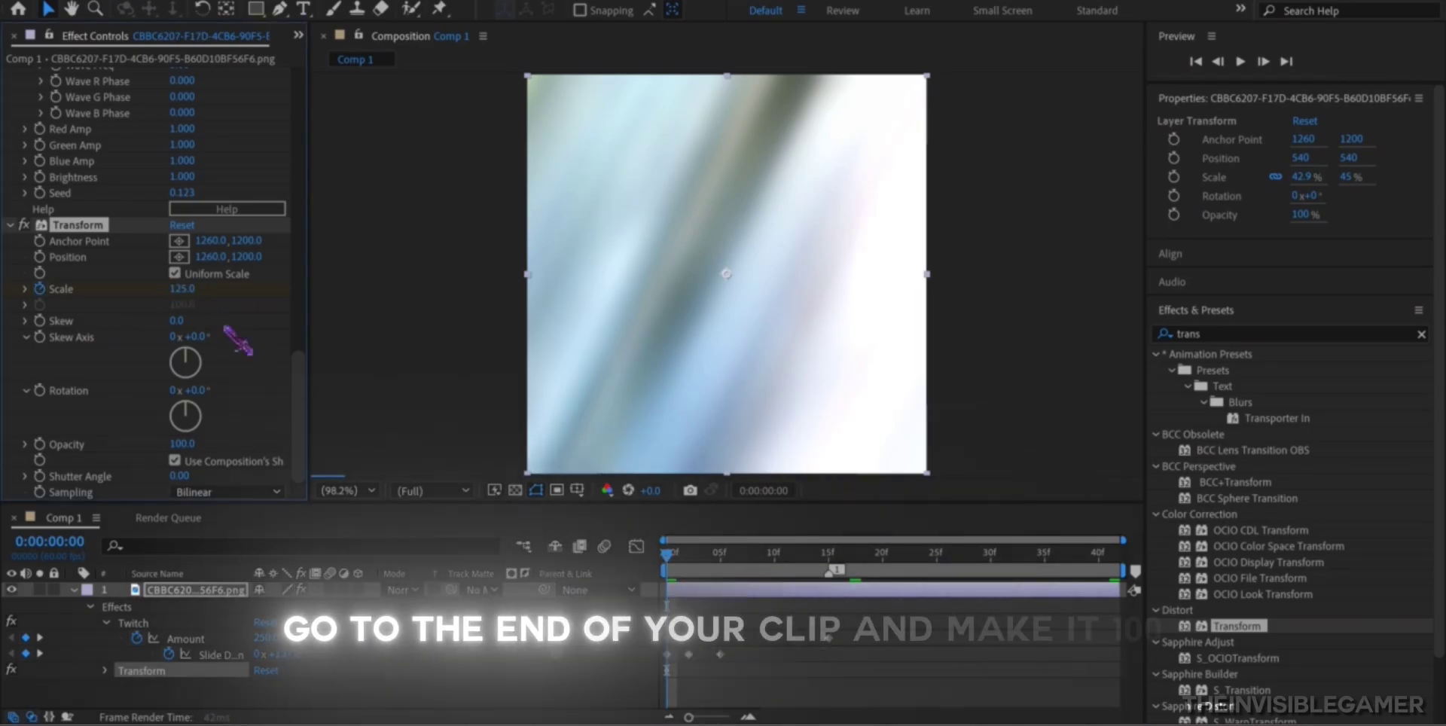